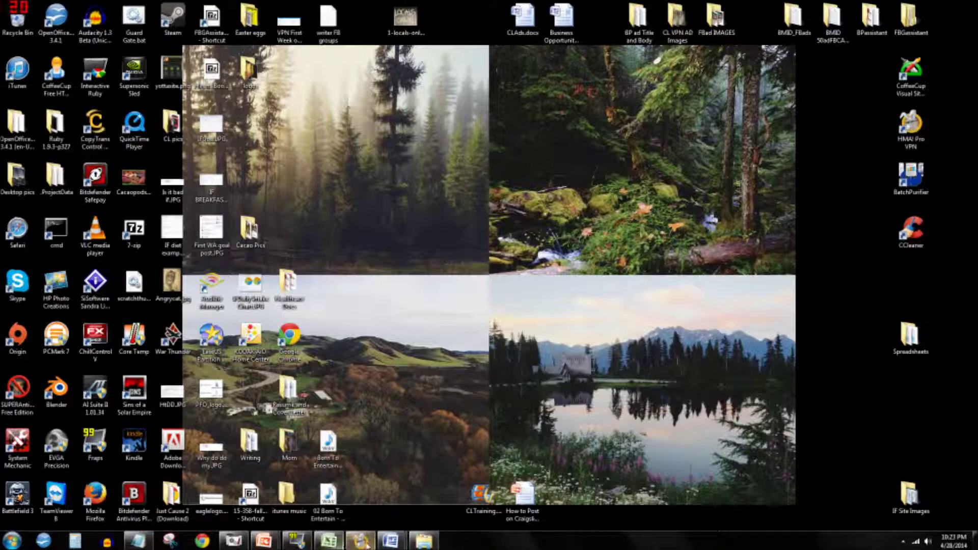
Open the craigslist training presentation at slide 20, 'Tools of the Marketing Trade'
mouse_move(279, 544)
left_click(209, 490)
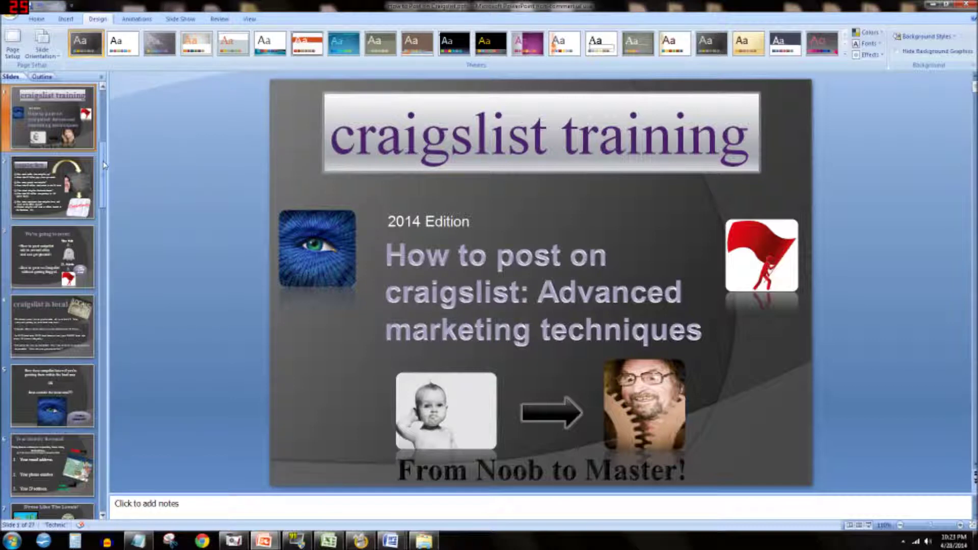
left_click_drag(105, 164, 96, 427)
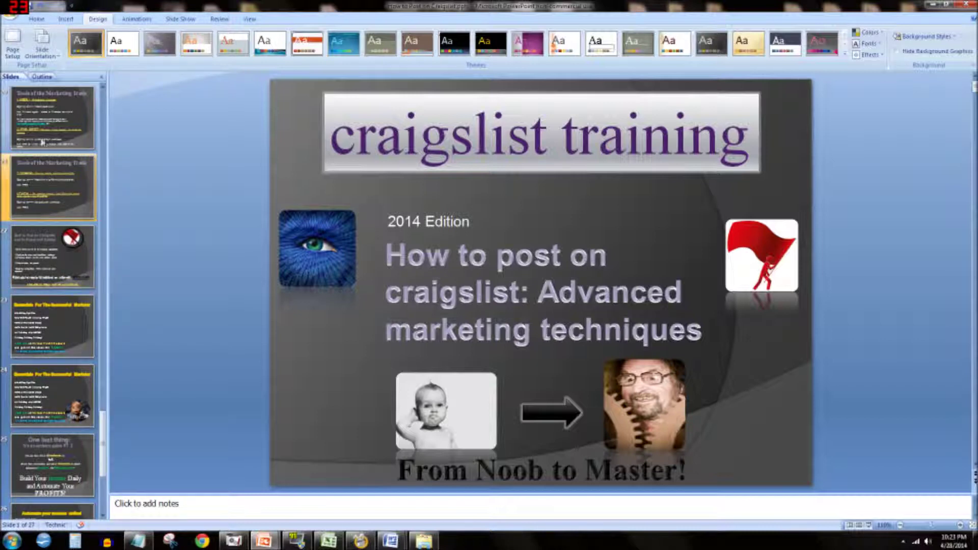
left_click(85, 148)
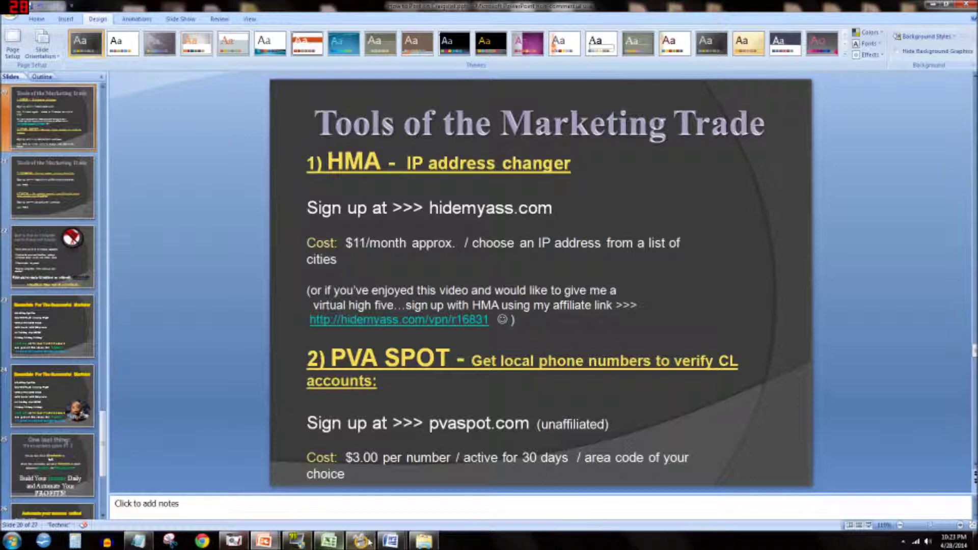
Show the craigslist ads document in Word beside the Excel city and e-mail spreadsheet
mouse_move(408, 528)
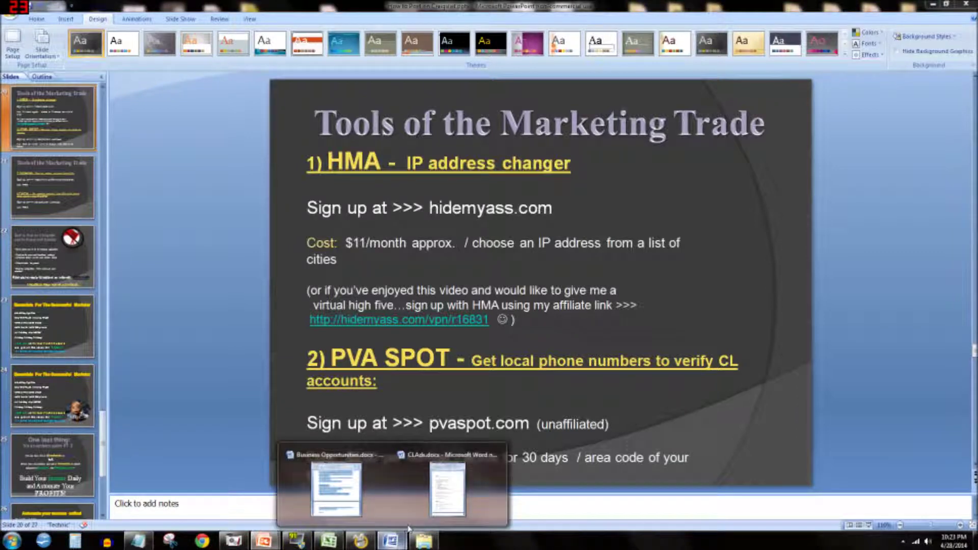
left_click(439, 510)
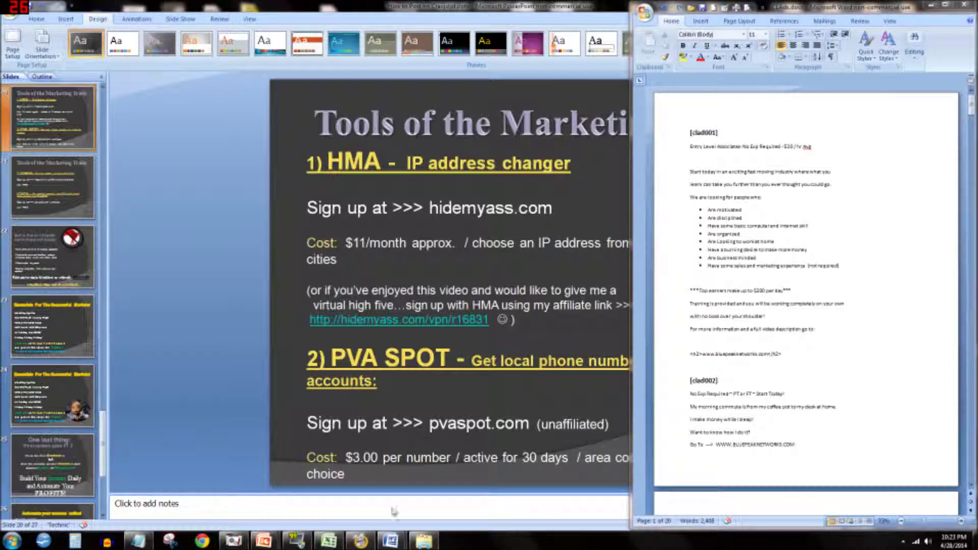
left_click(340, 541)
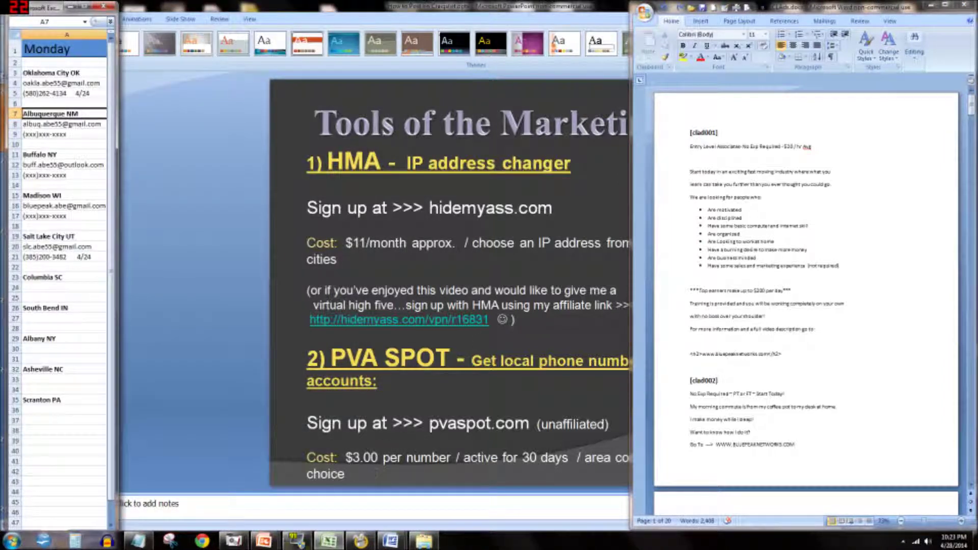
Bring up the Start menu's list of installed programs
mouse_move(302, 543)
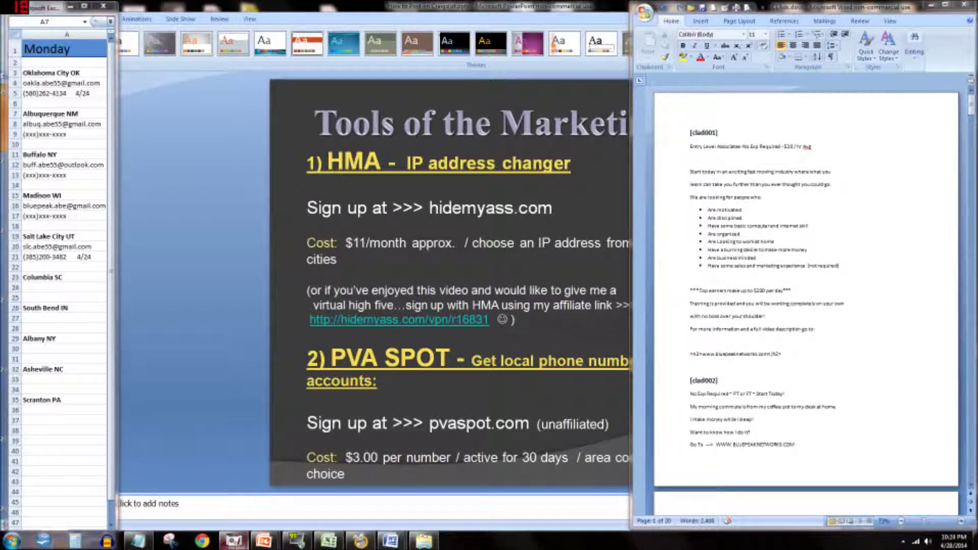
mouse_move(233, 542)
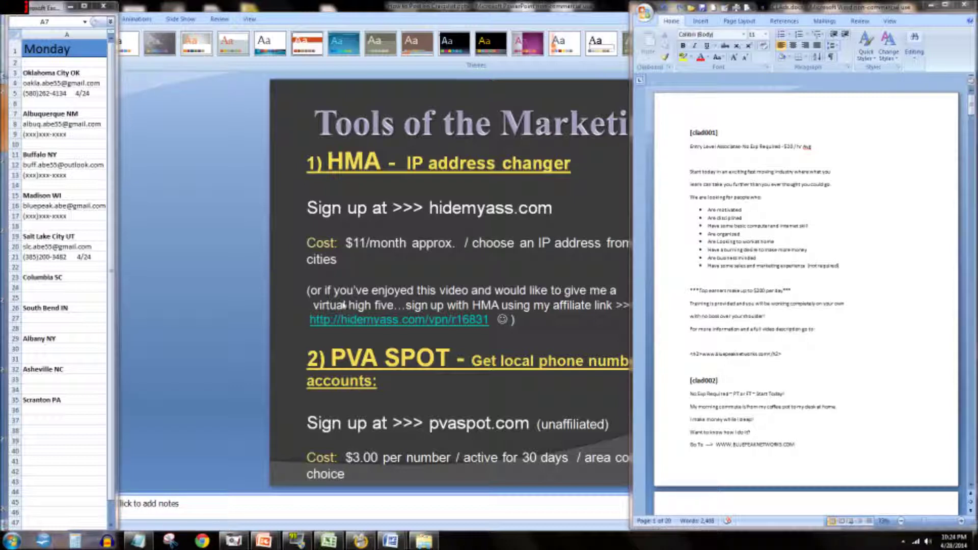
left_click(13, 541)
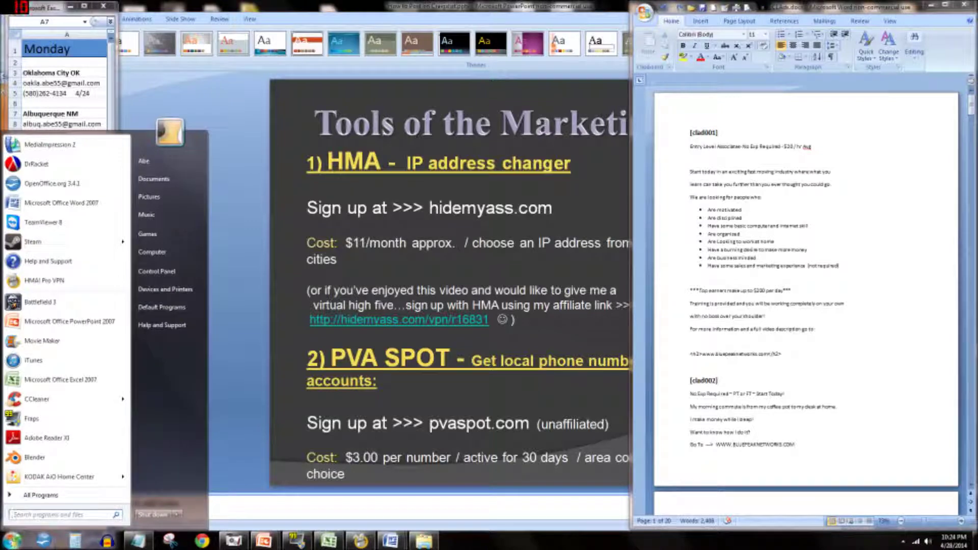
Run CCleaner to remove 25.1 MB of browser cookies, history, caches and temp files, then close it
left_click(43, 401)
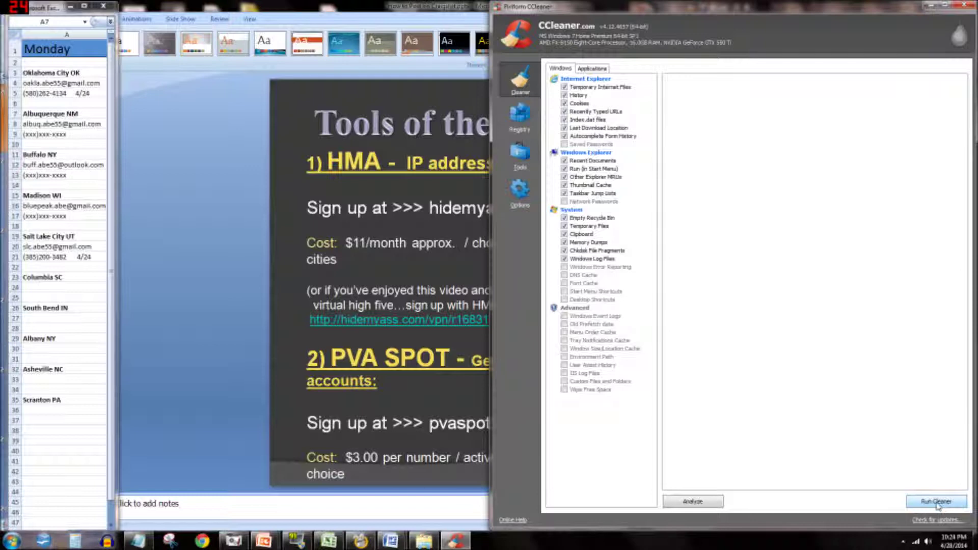
left_click(936, 503)
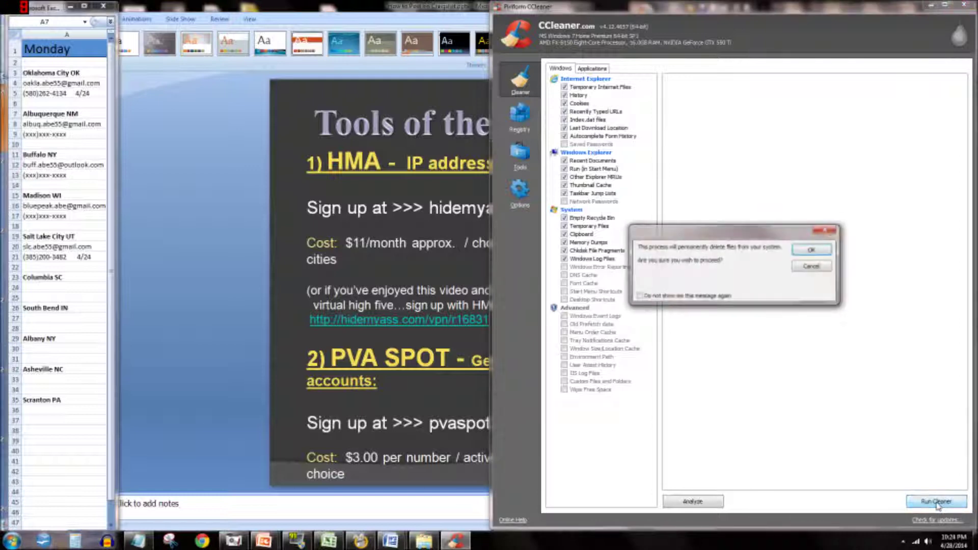
left_click(805, 248)
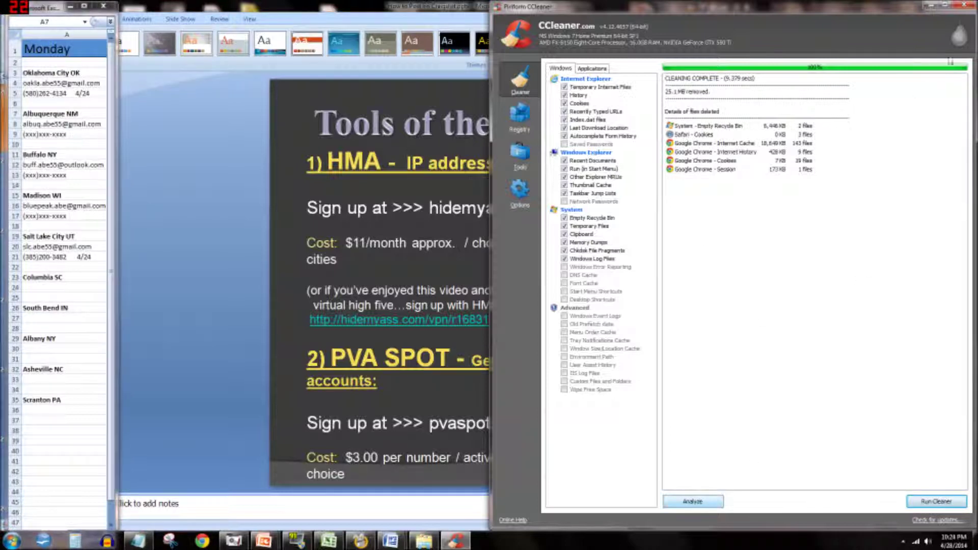
left_click(964, 6)
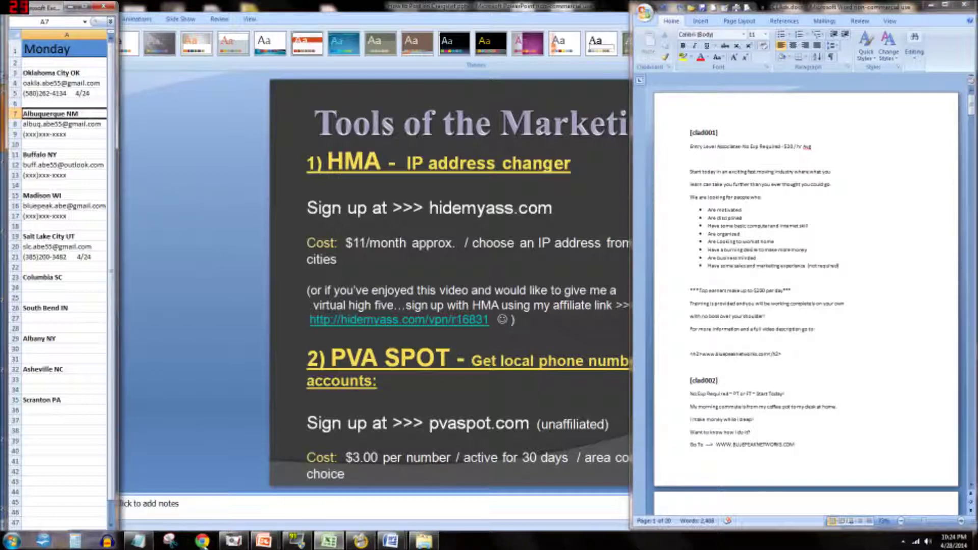
Restore the HMA VPN dashboard over Chrome, move and enlarge it, then maximize the spreadsheet
left_click(202, 541)
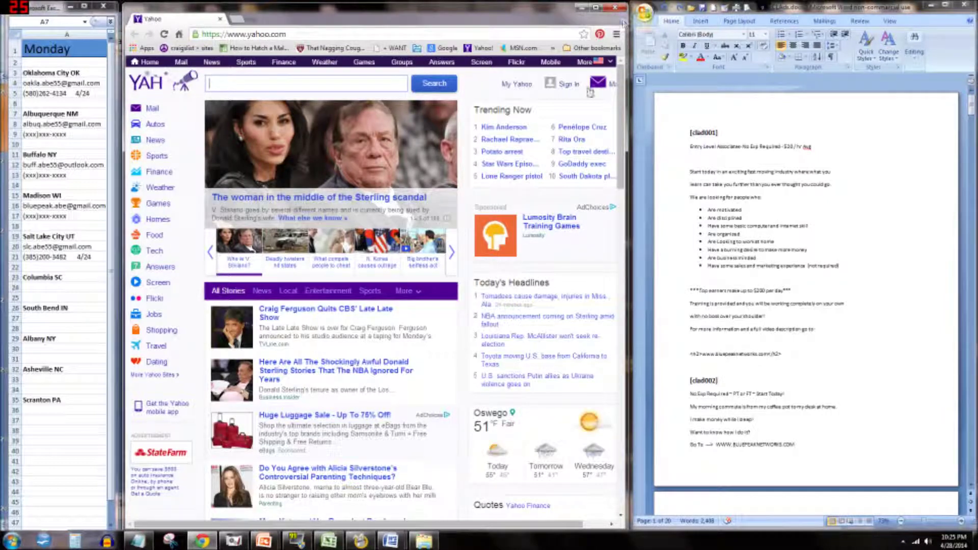
mouse_move(360, 542)
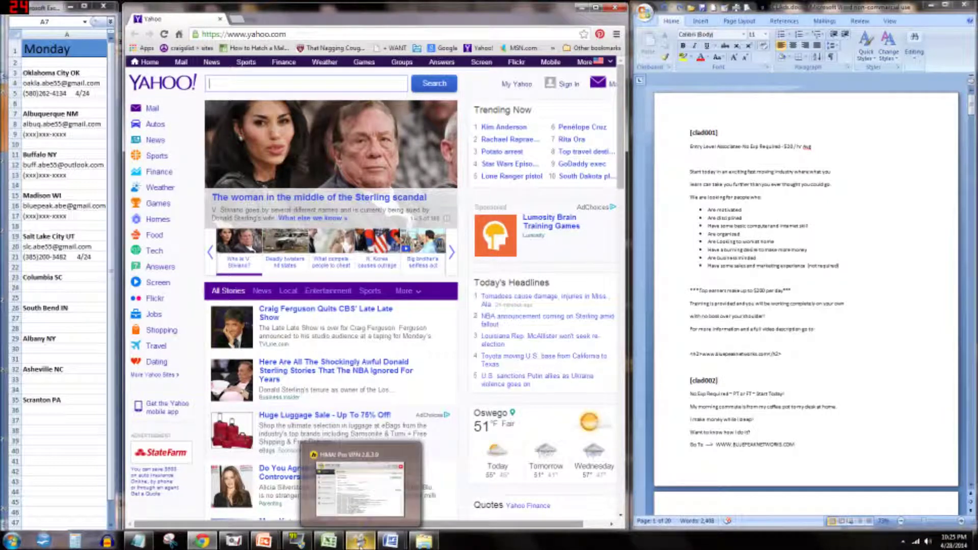
left_click(360, 541)
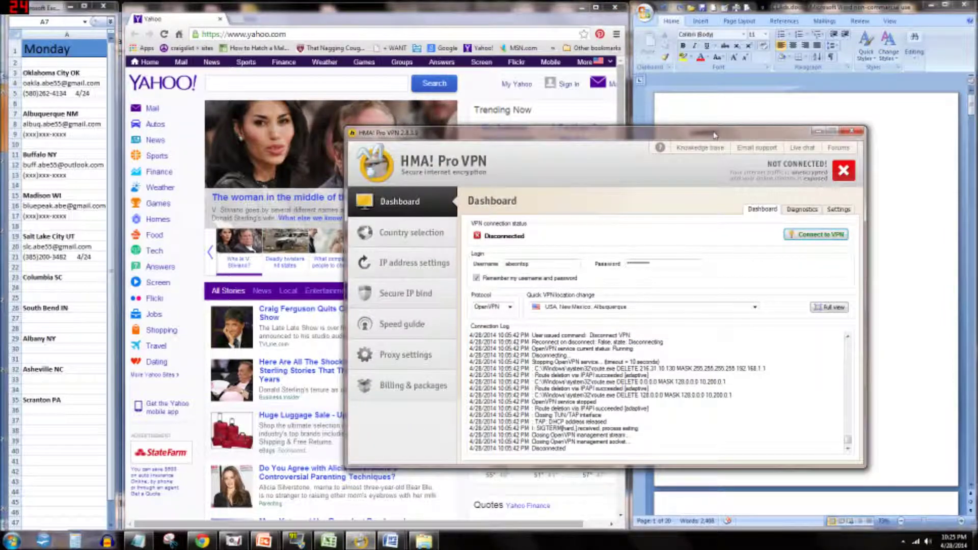
left_click_drag(715, 135, 761, 65)
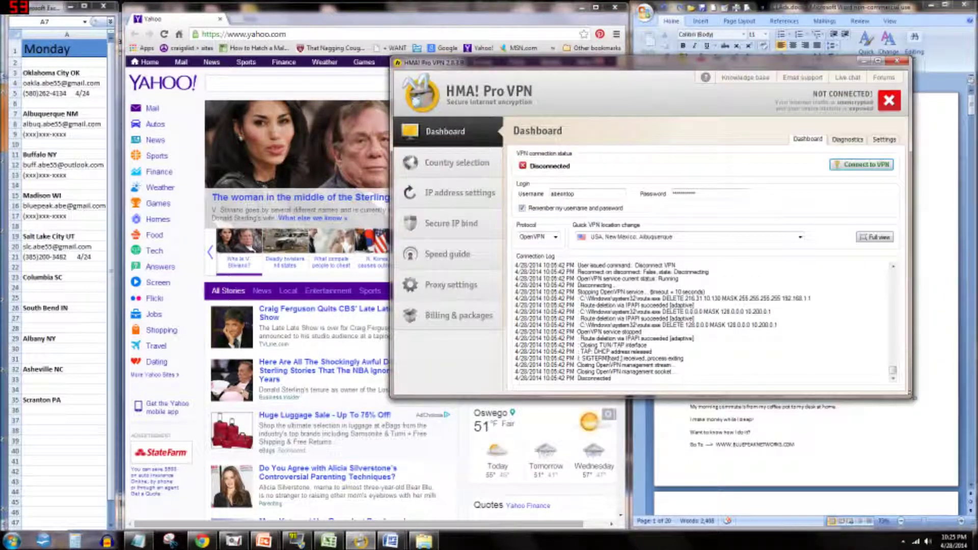
left_click_drag(910, 396, 935, 513)
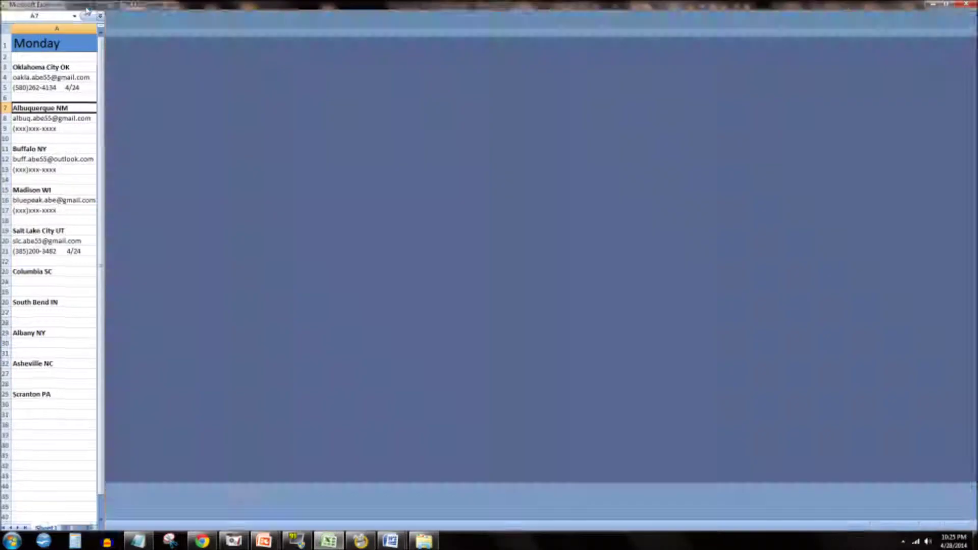
left_click(85, 6)
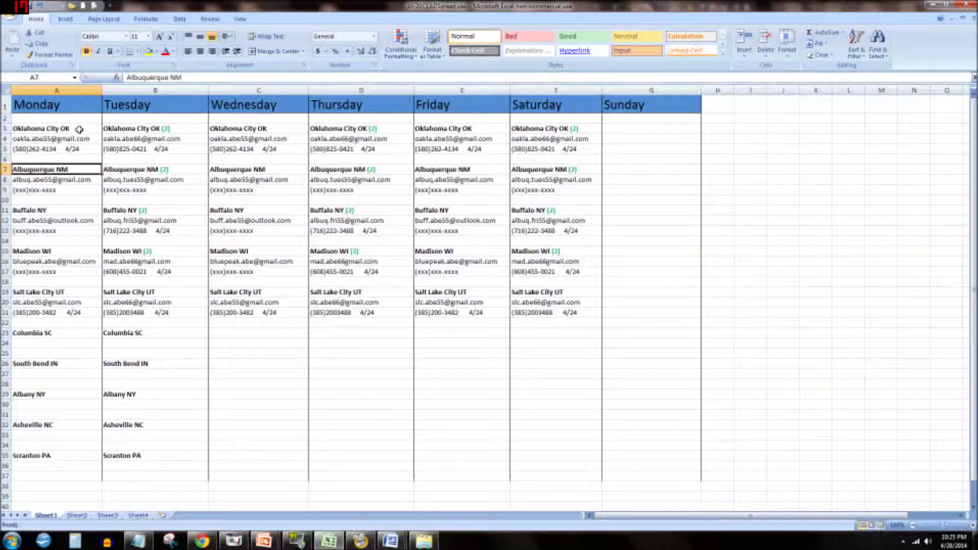
left_click(956, 540)
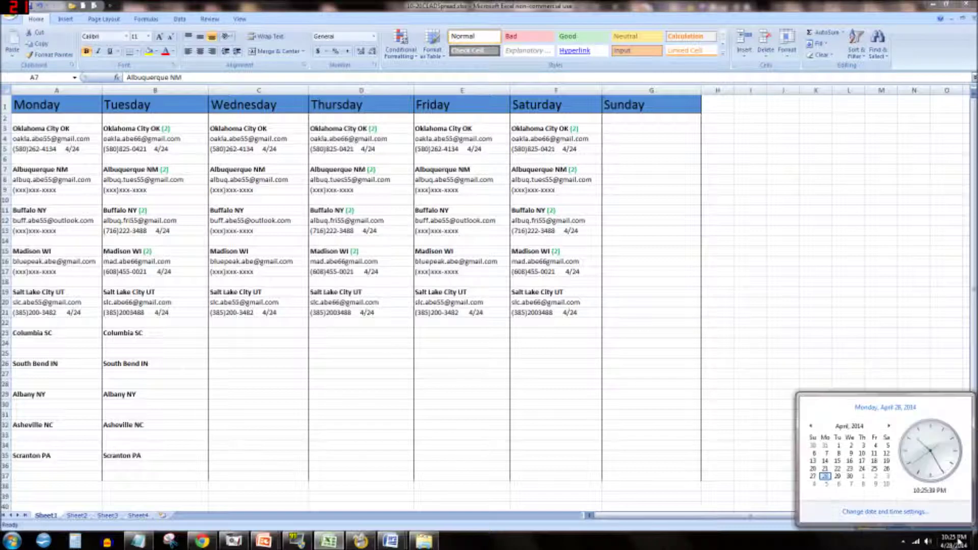
left_click(958, 542)
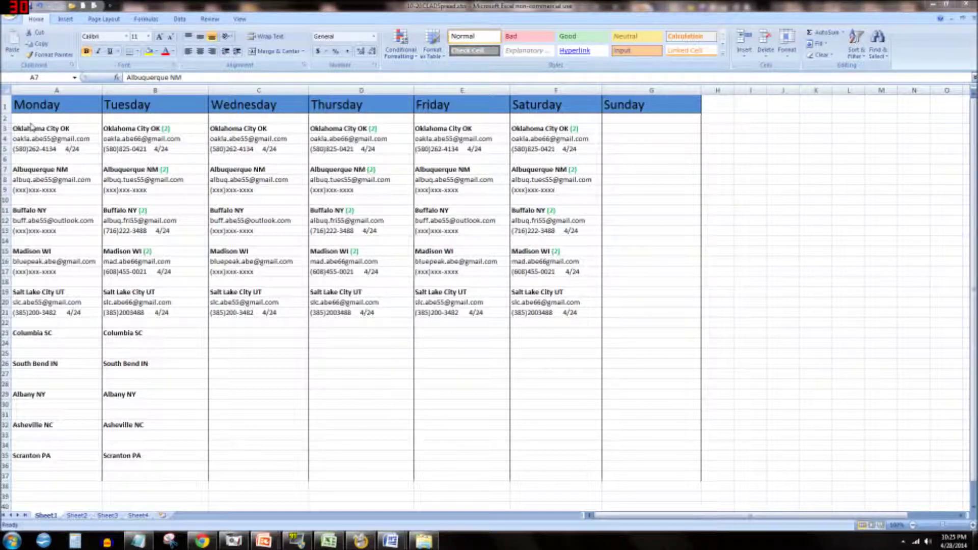
left_click(39, 161)
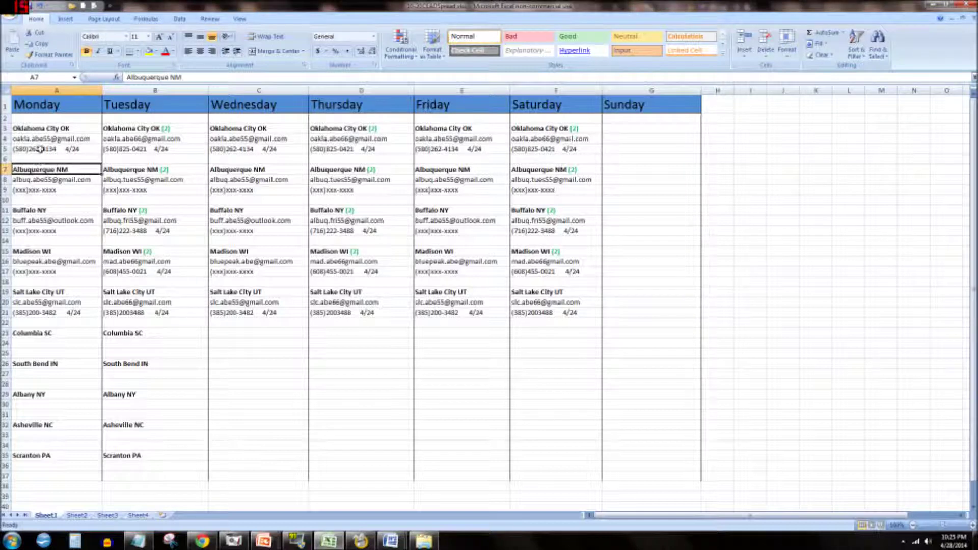
left_click(40, 149)
left_click_drag(44, 129, 53, 331)
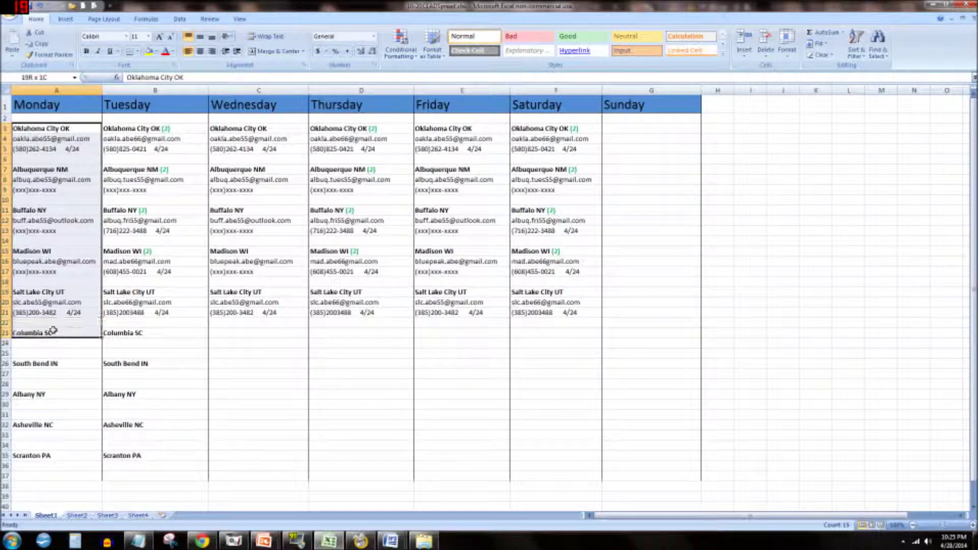
left_click(252, 129)
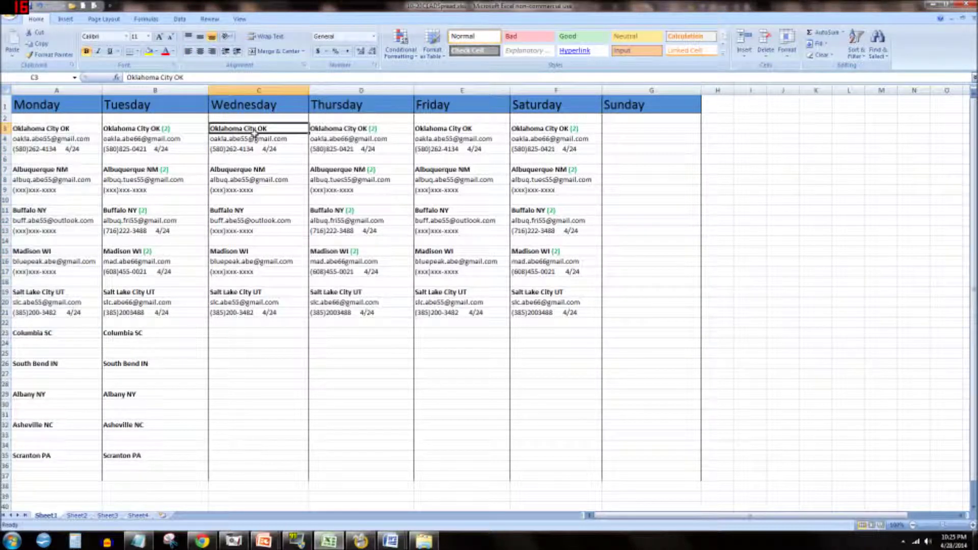
left_click_drag(255, 139, 270, 295)
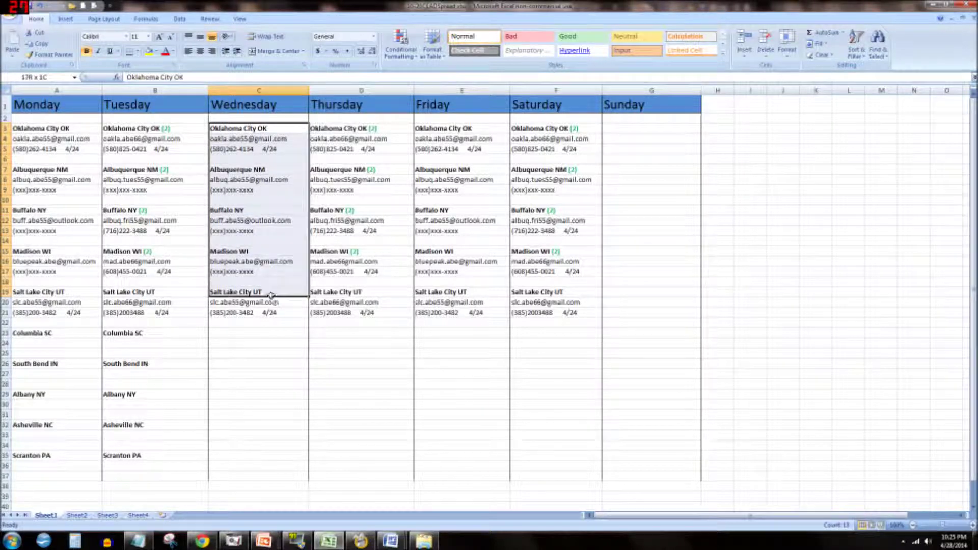
left_click(478, 128)
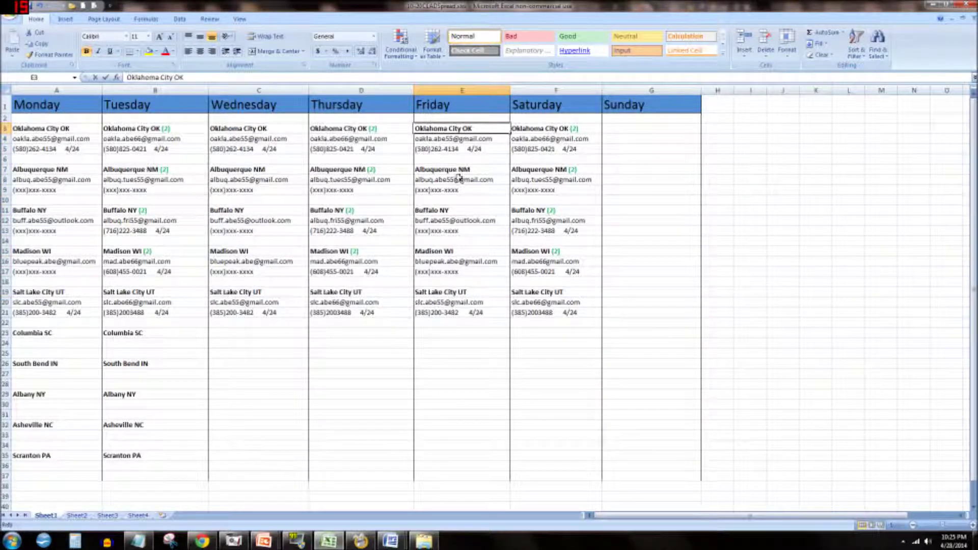
double_click(474, 128)
left_click_drag(473, 128, 456, 128)
left_click(455, 261)
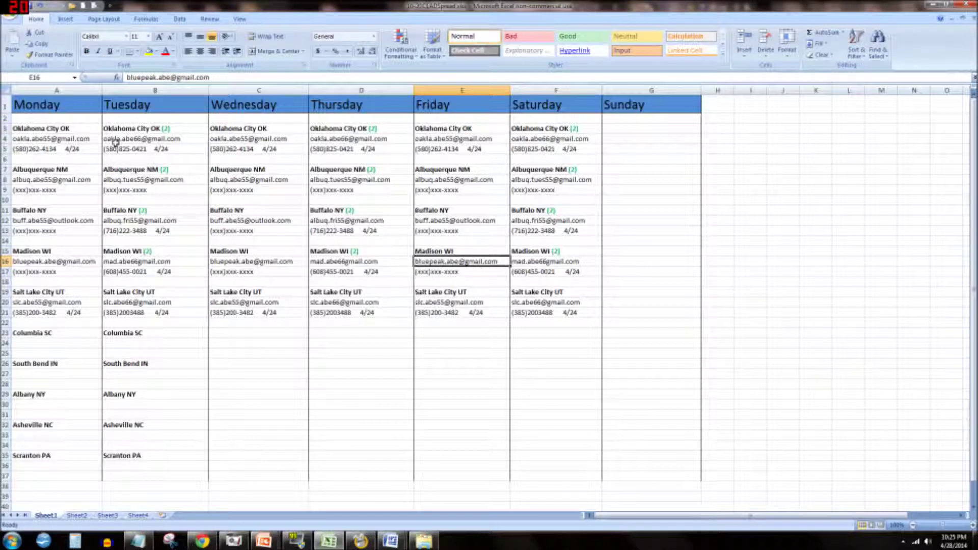
left_click(48, 130)
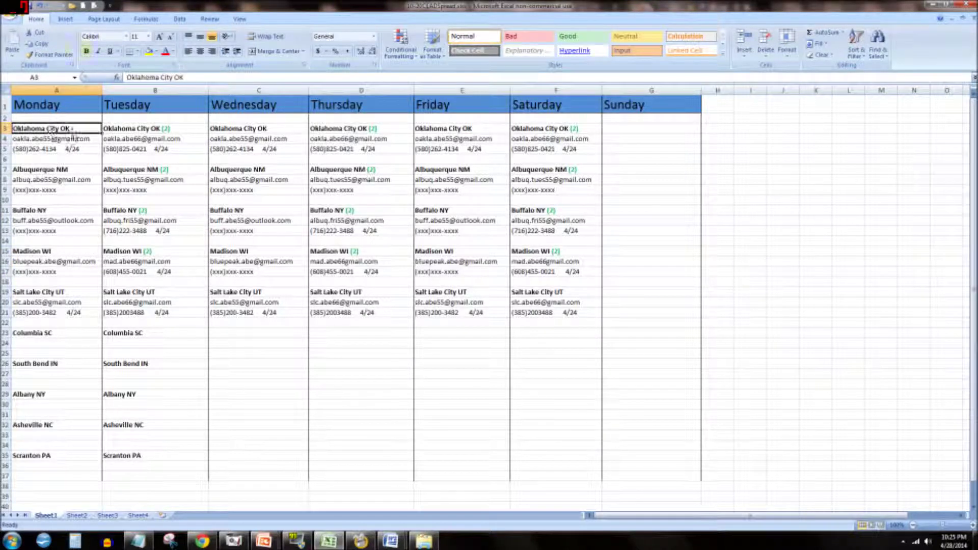
left_click(168, 129)
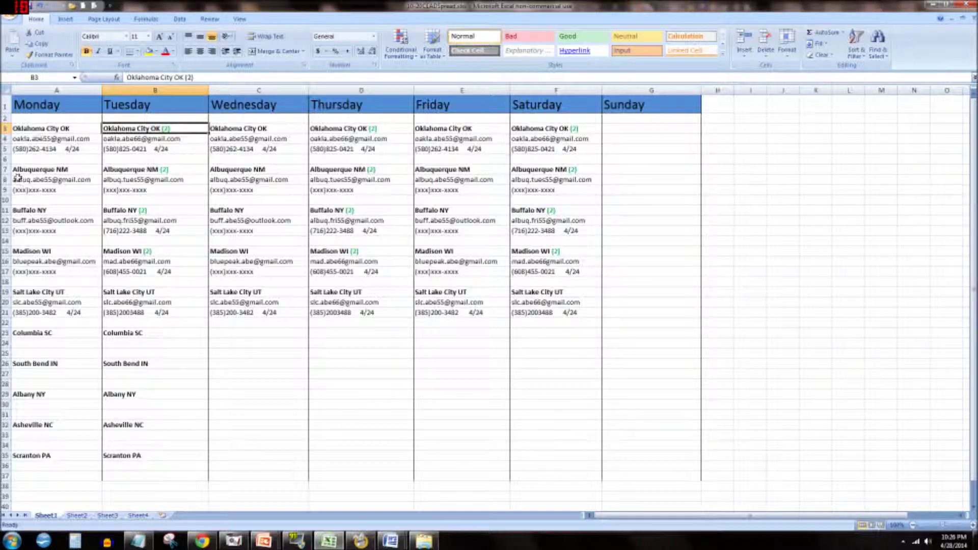
left_click(944, 6)
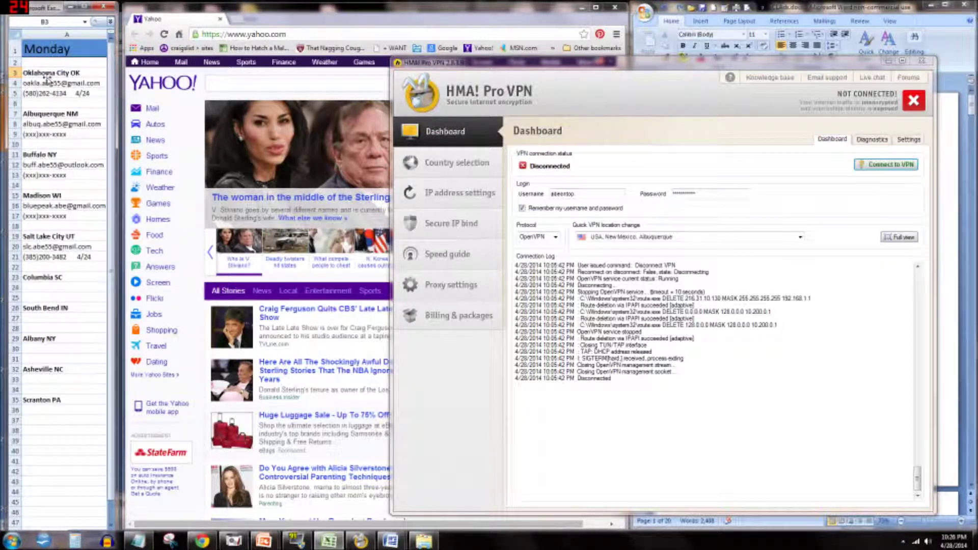
Locate the Albuquerque NM entry and its account e-mail in the city spreadsheet
left_click(46, 75)
left_click(46, 123)
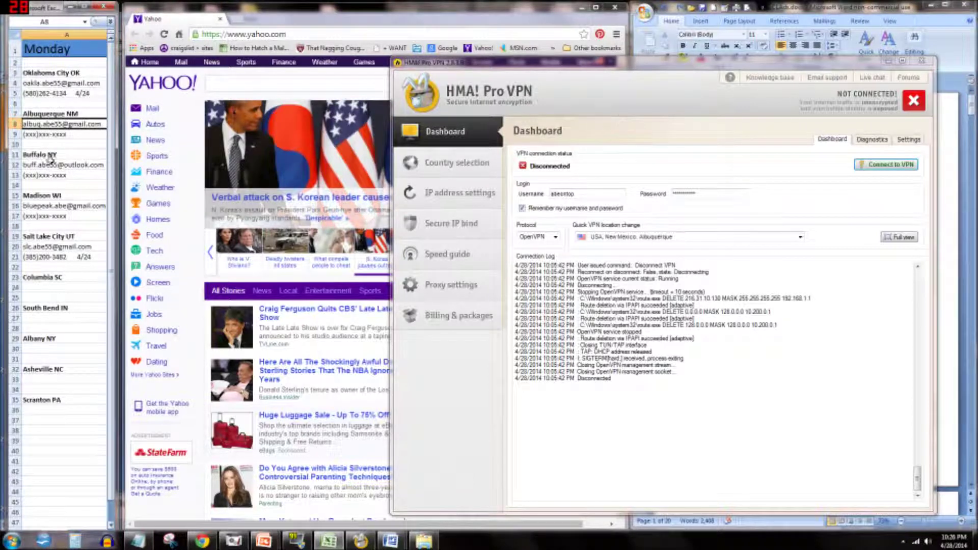
left_click(37, 114)
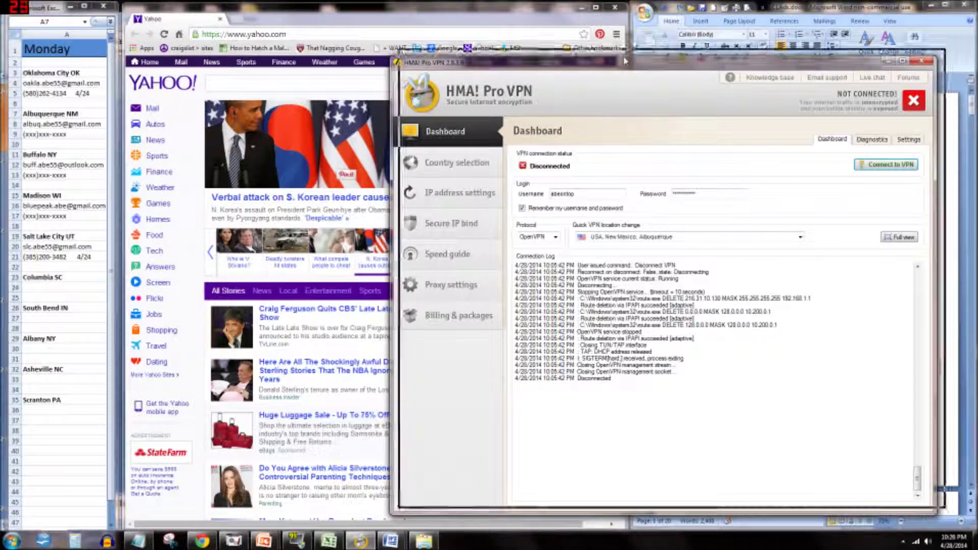
Connect the VPN through USA, New Mexico, Albuquerque, then reopen the window once connected
left_click_drag(614, 74, 633, 30)
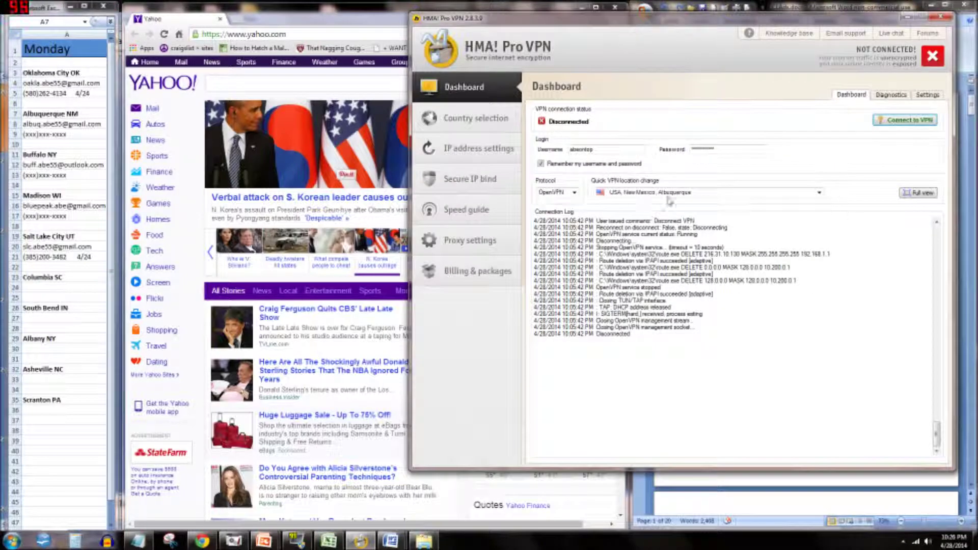
left_click(818, 193)
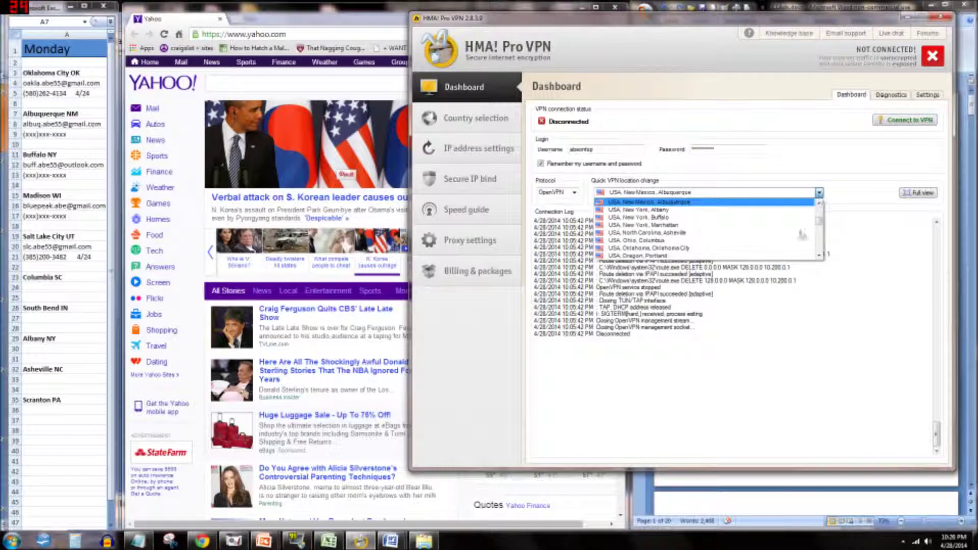
left_click(662, 200)
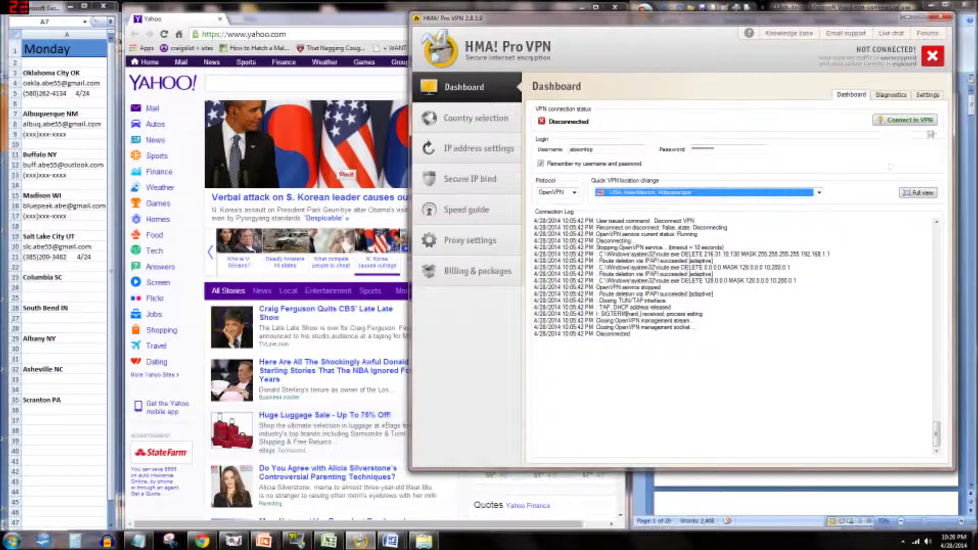
left_click(919, 121)
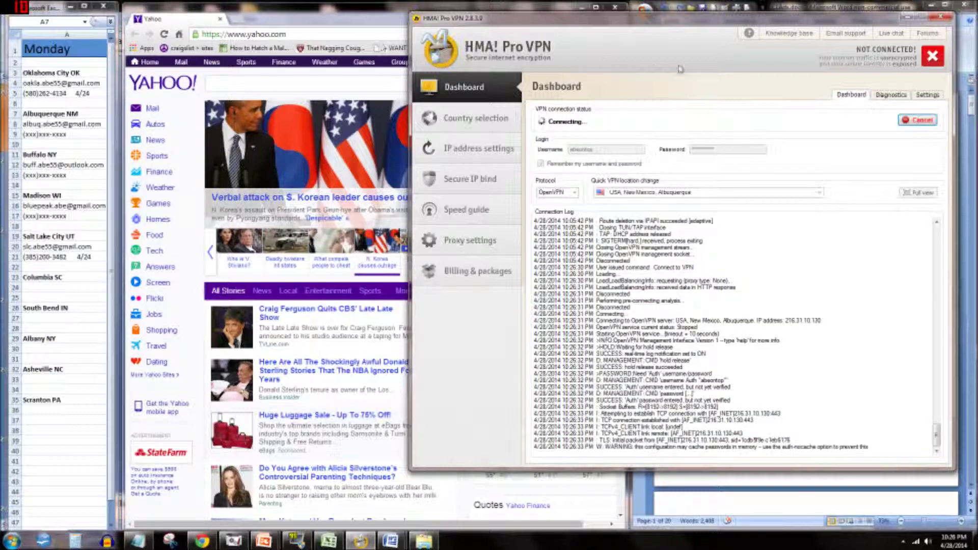
left_click(911, 17)
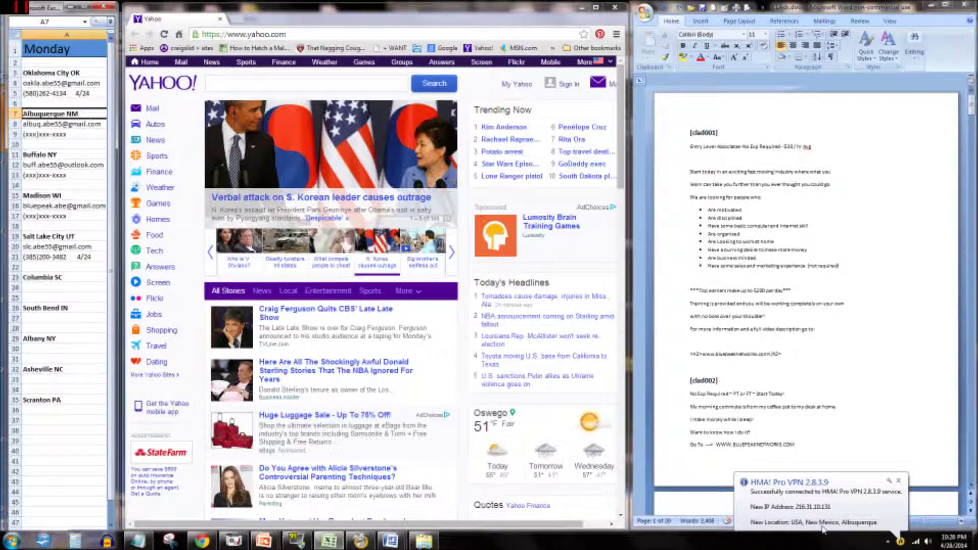
left_click(360, 541)
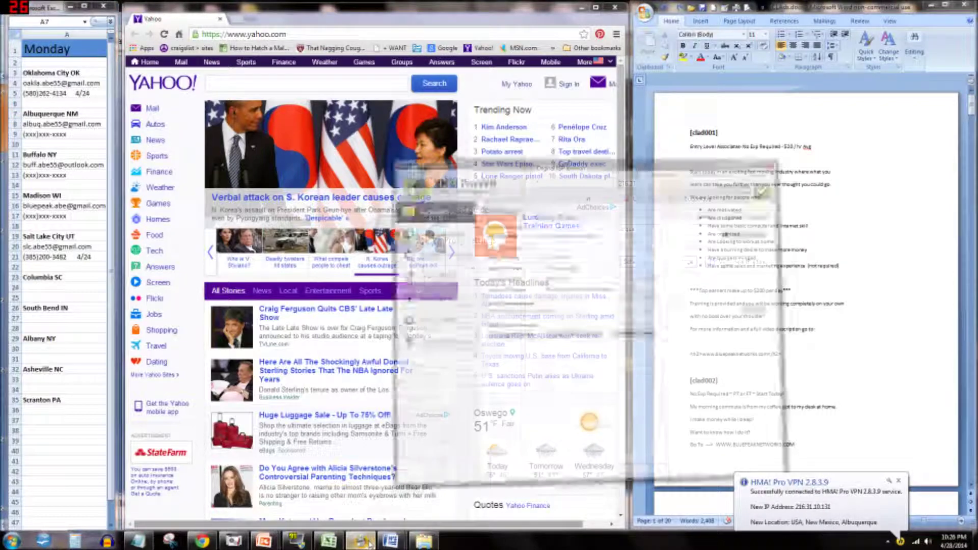
left_click(468, 179)
Verify online that IP 216.31.10.131 is located in Albuquerque, NM
left_click(467, 150)
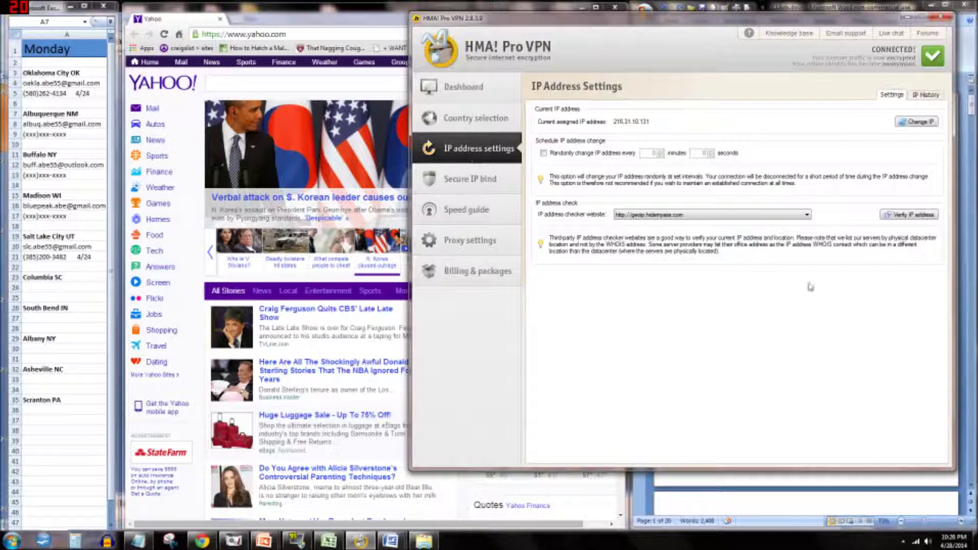
left_click(901, 215)
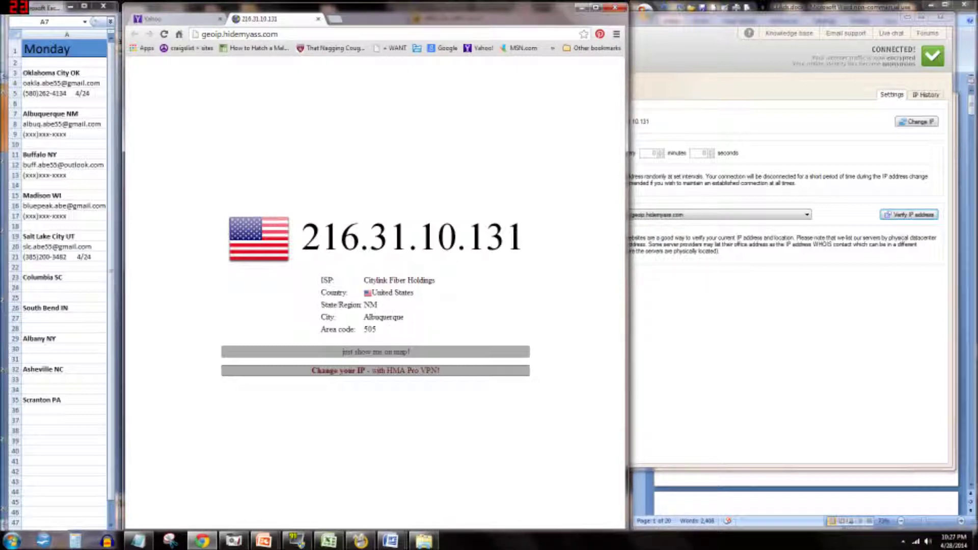
Close the IP check page, open the craigslist city sites list, and review the Albuquerque account details
left_click(318, 19)
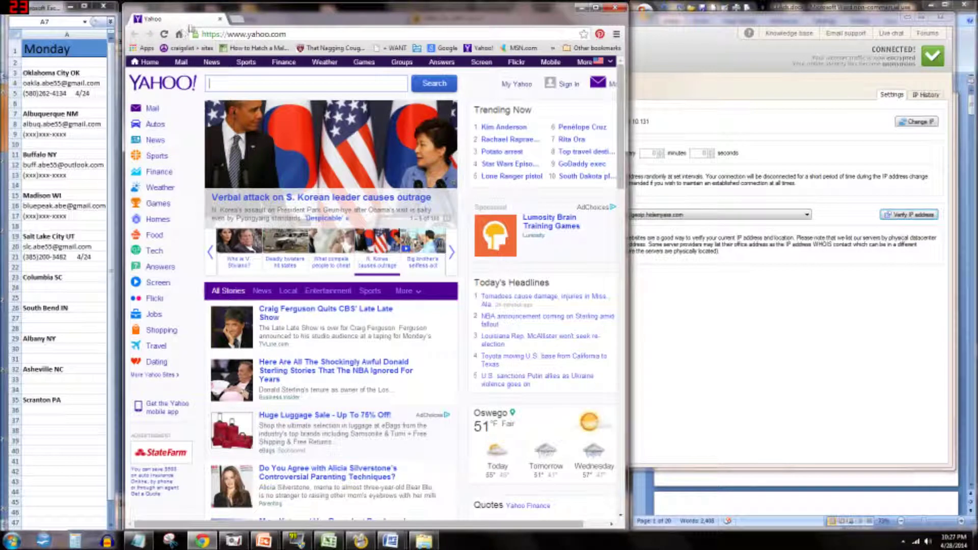
left_click(169, 49)
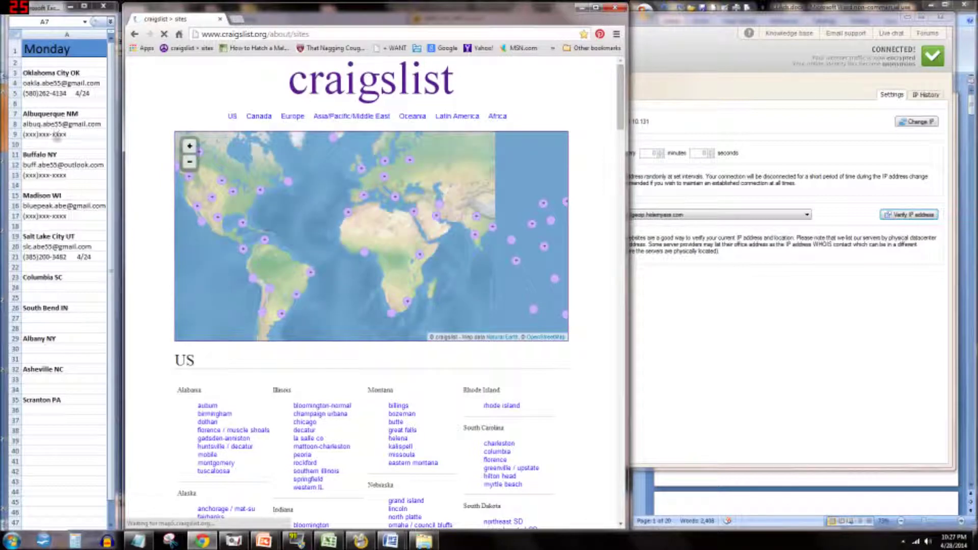
left_click(63, 114)
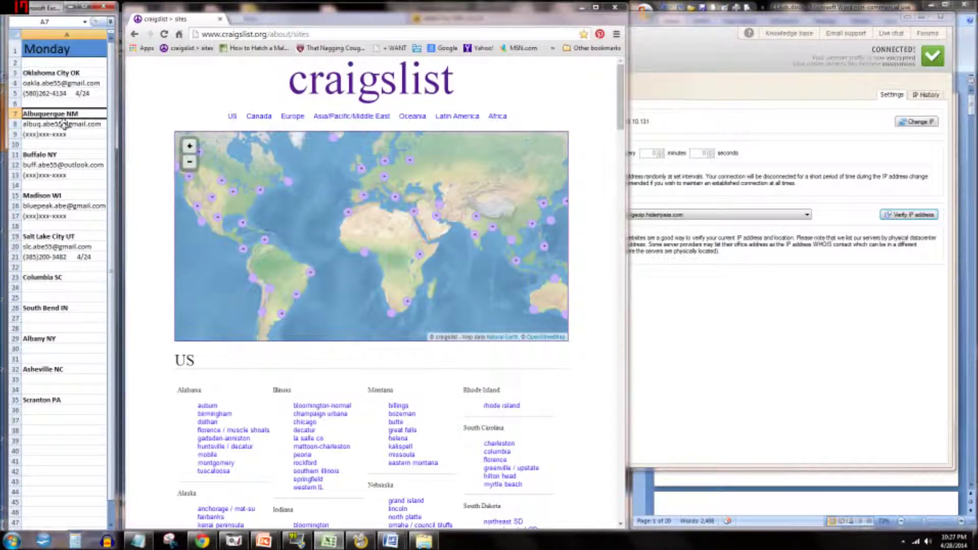
left_click(63, 124)
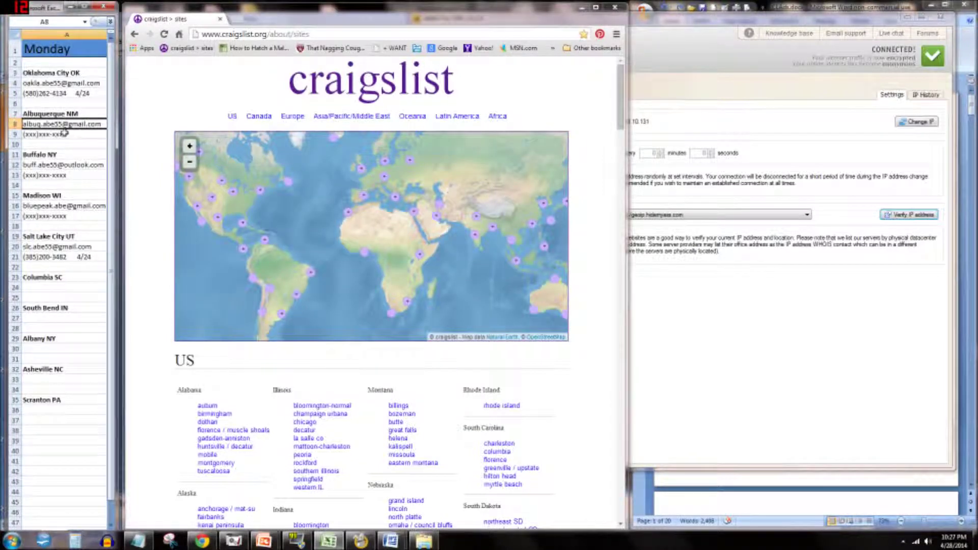
left_click(61, 134)
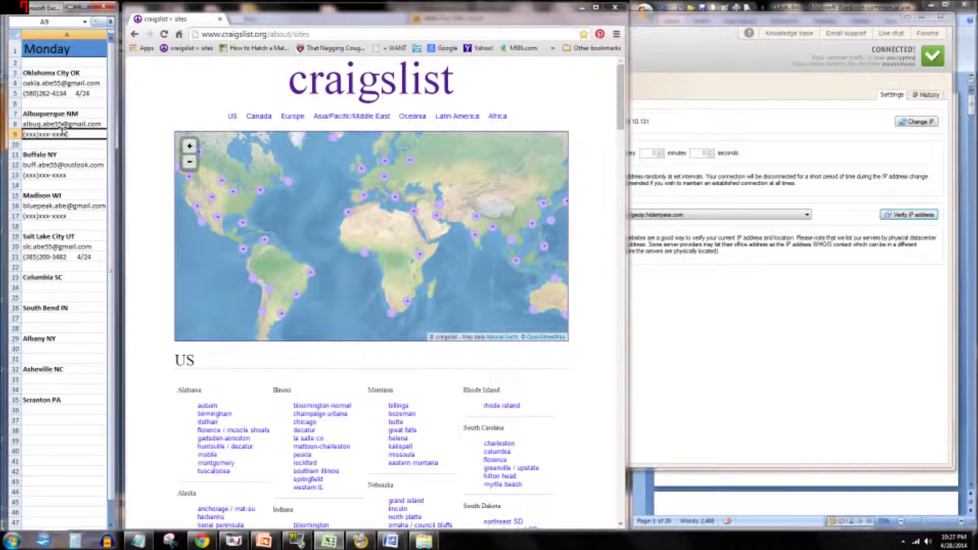
left_click(64, 124)
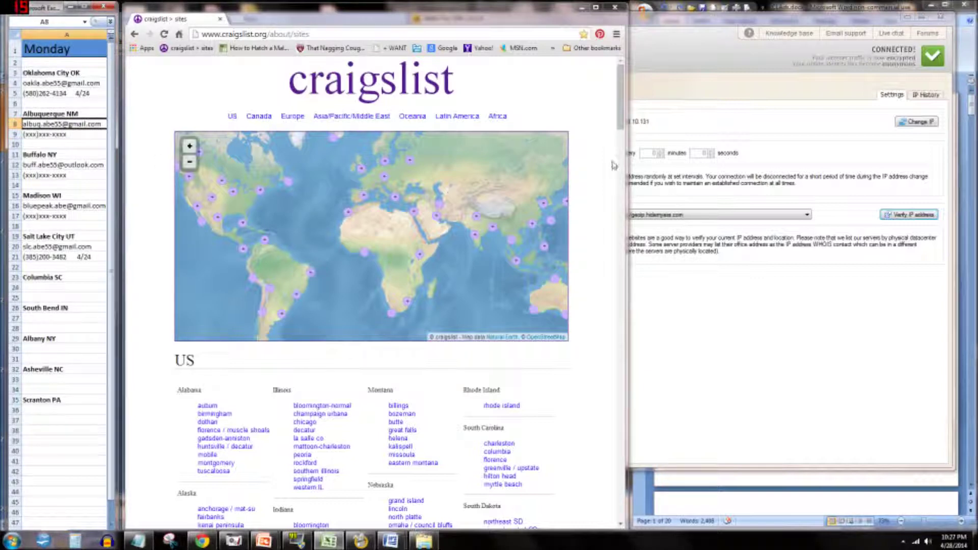
Scroll the US city list to New Mexico and open the albuquerque craigslist site
scroll(609, 131, "down", 8)
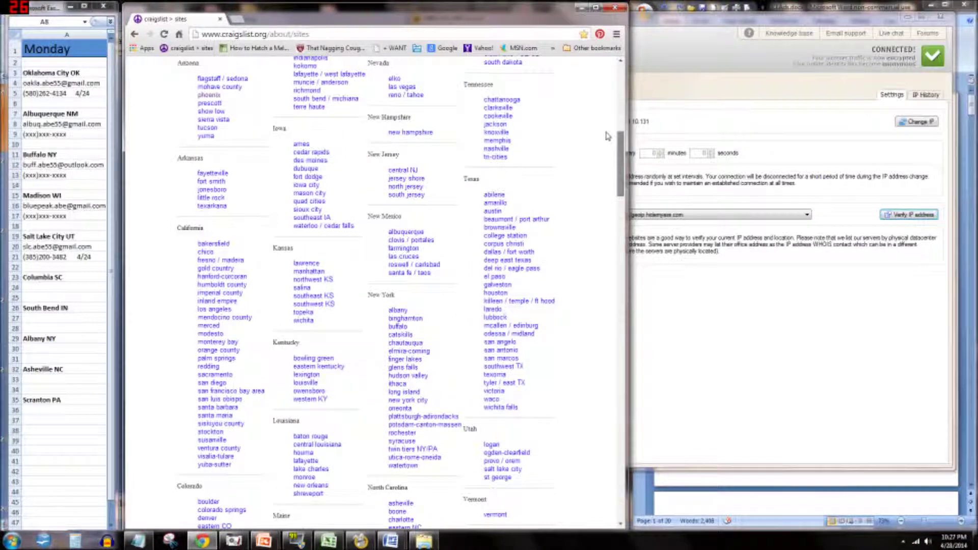
scroll(601, 112, "up", 7)
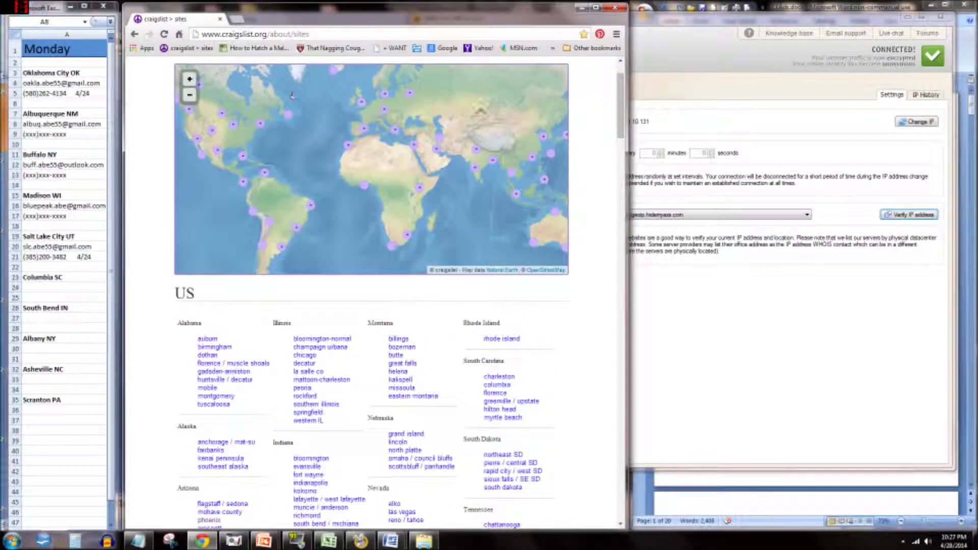
scroll(618, 102, "up", 1)
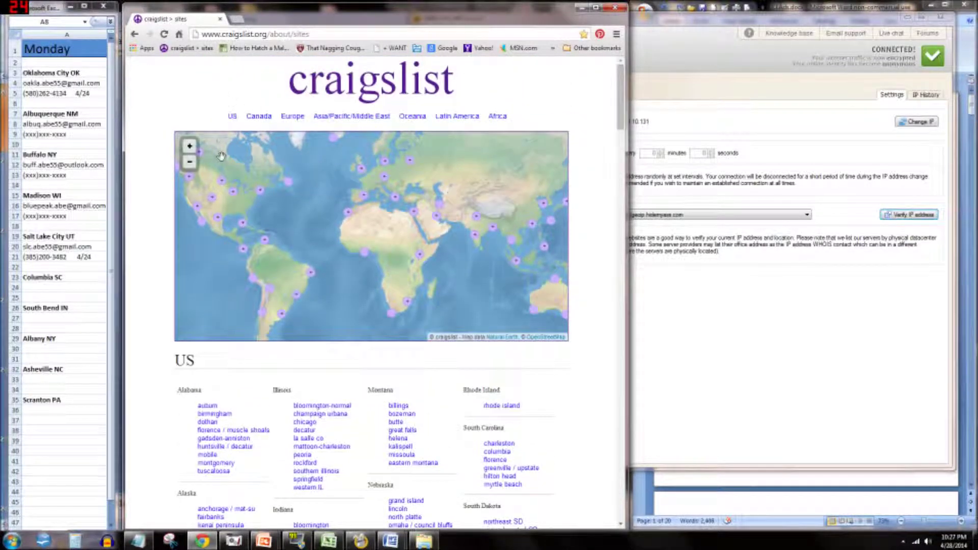
scroll(153, 316, "down", 6)
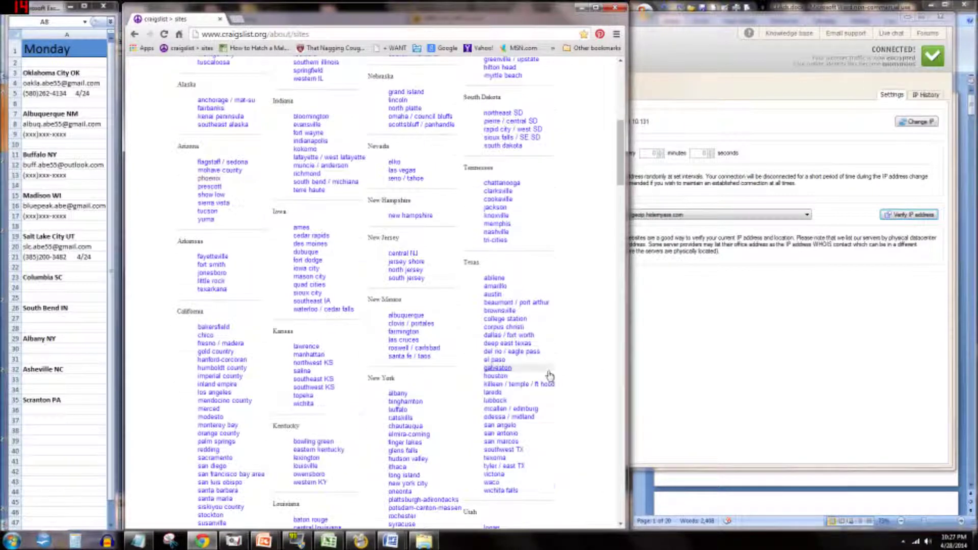
scroll(549, 375, "down", 2)
scroll(566, 362, "down", 2)
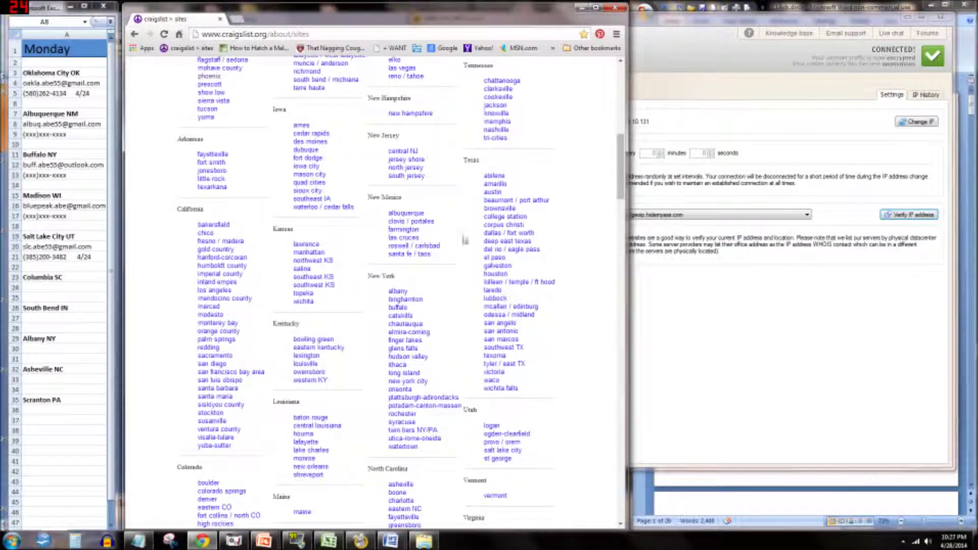
left_click(406, 212)
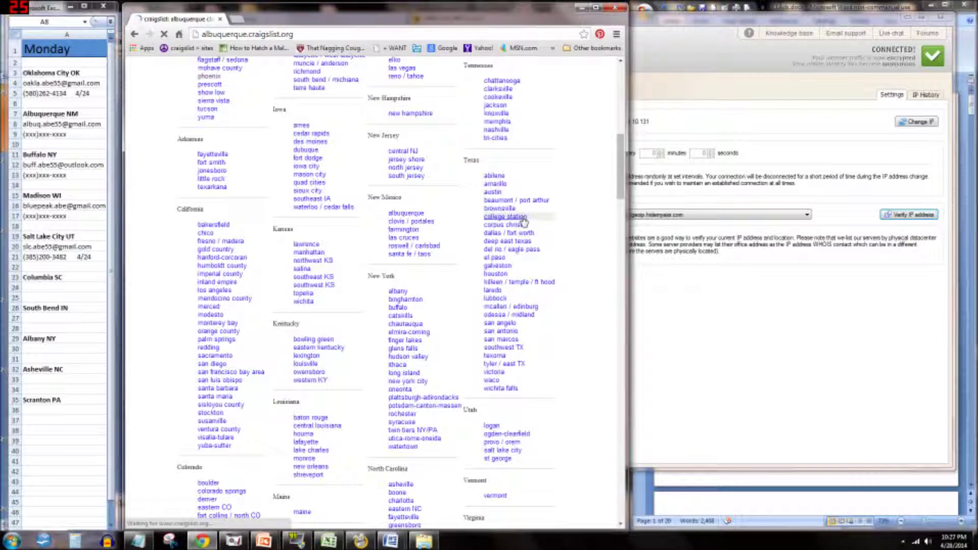
Minimize the VPN window and open the account login page from the Albuquerque craigslist homepage
left_click(907, 16)
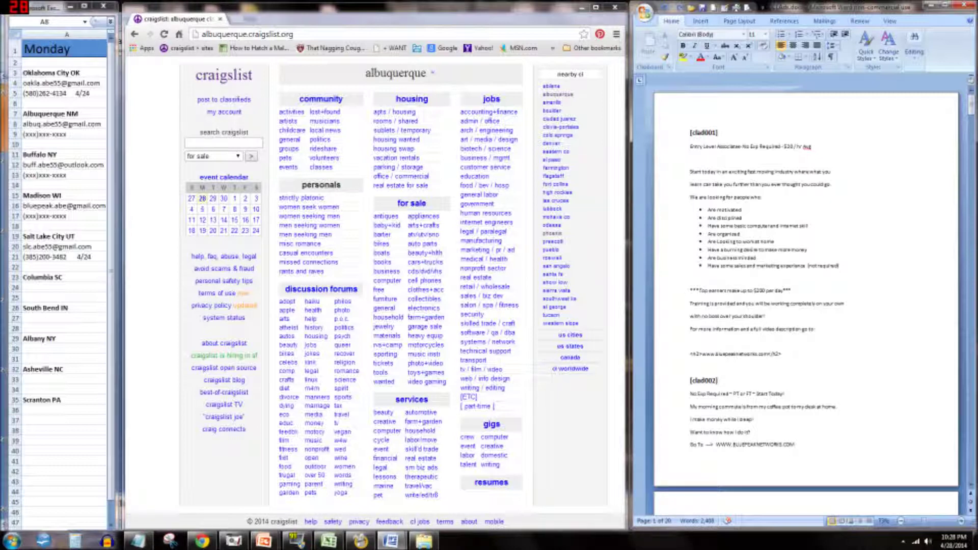
left_click(779, 226)
scroll(805, 305, "down", 8)
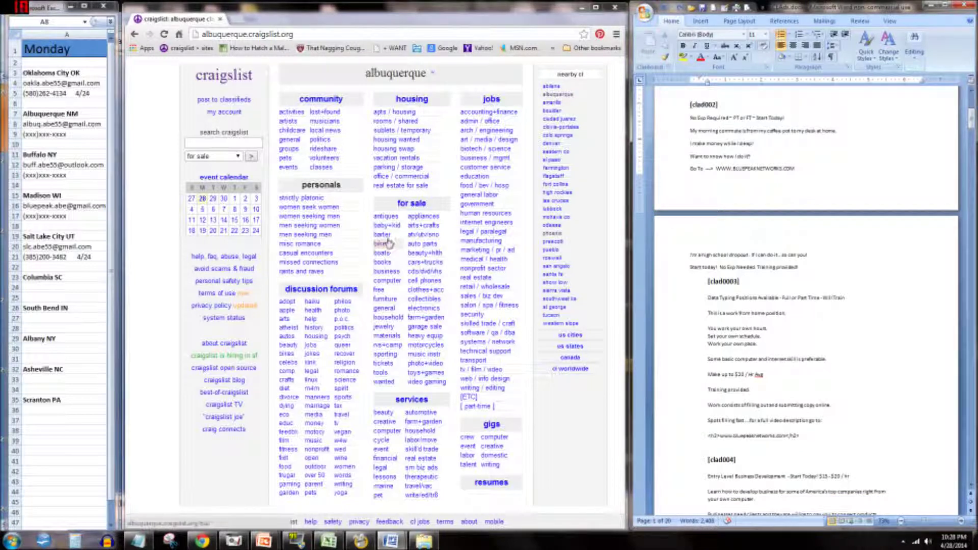
left_click(227, 114)
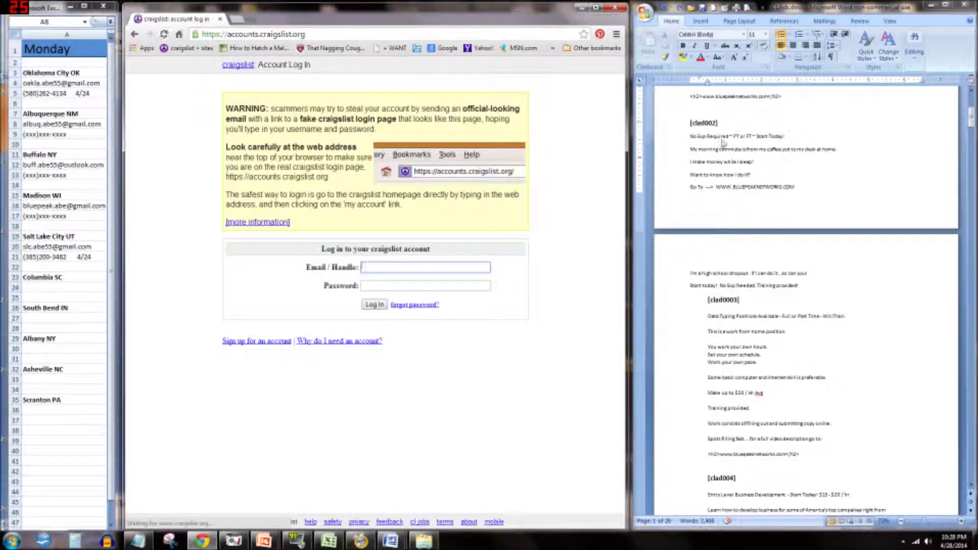
Select the Albuquerque account in the city list and place focus in the login e-mail field
left_click(509, 228)
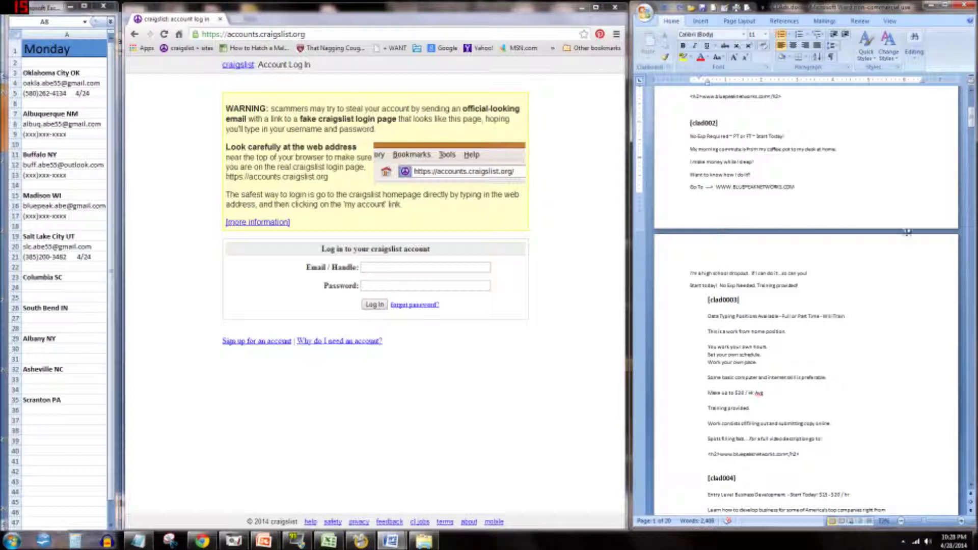
mouse_move(971, 118)
left_mouse_down()
mouse_move(970, 218)
mouse_move(970, 109)
left_mouse_up()
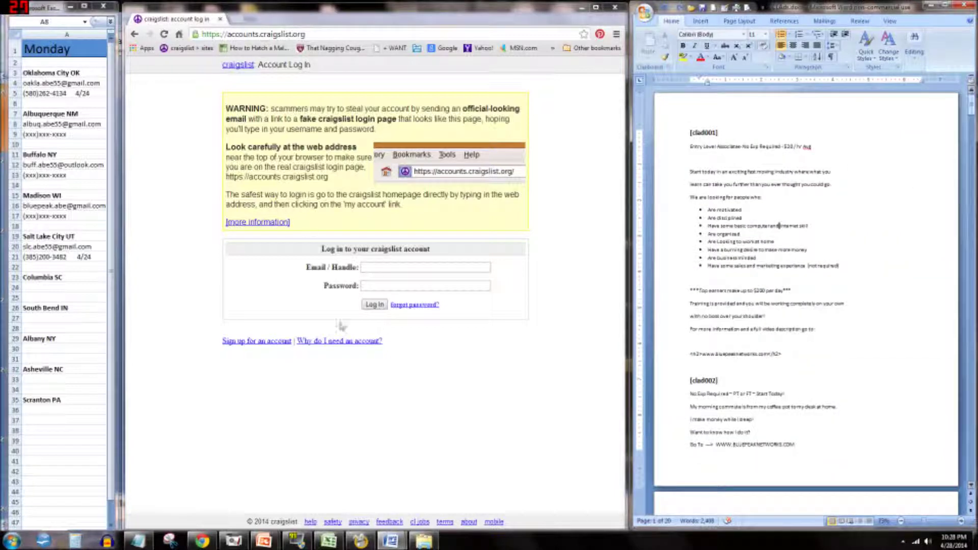
left_click(75, 217)
key("Down")
key("Down")
key("Down")
key("Down")
key("Down")
key("Down")
left_click(426, 267)
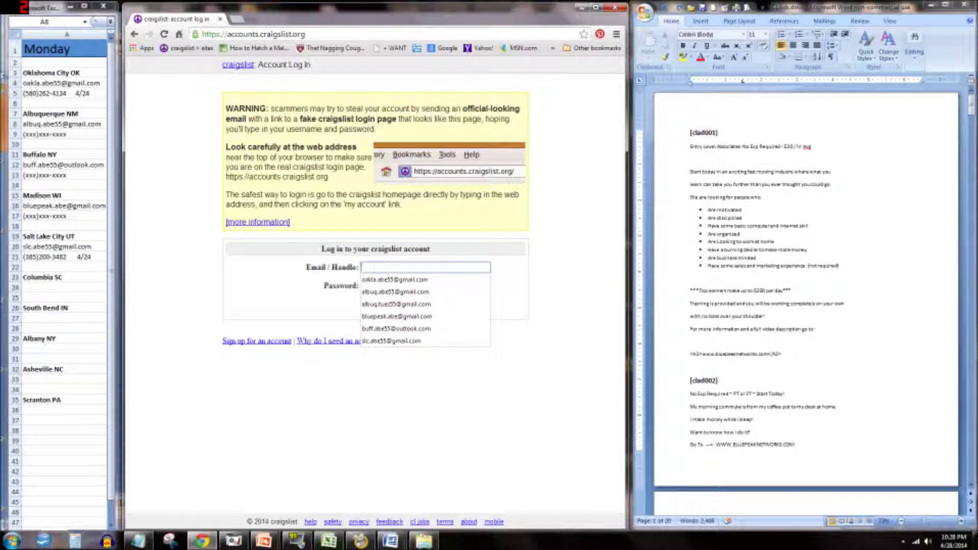
key("Escape")
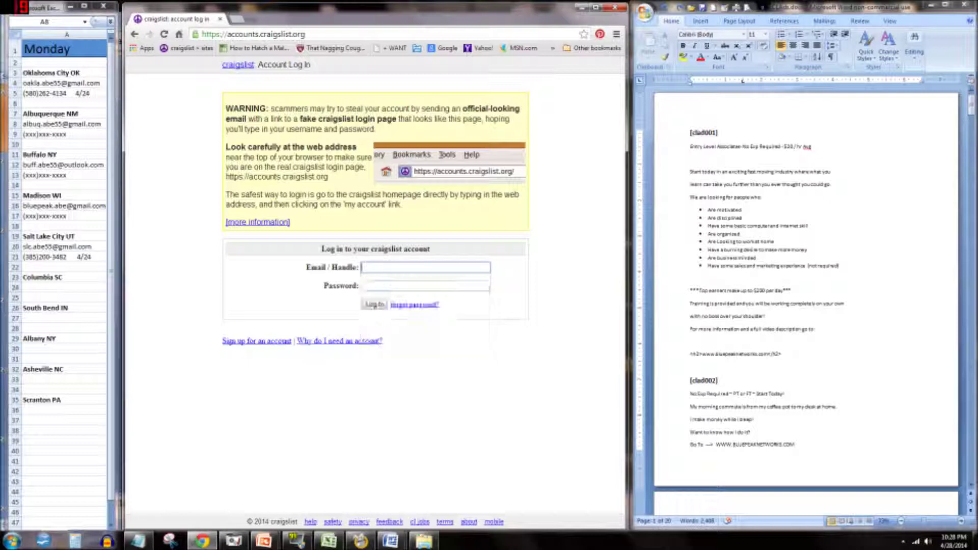
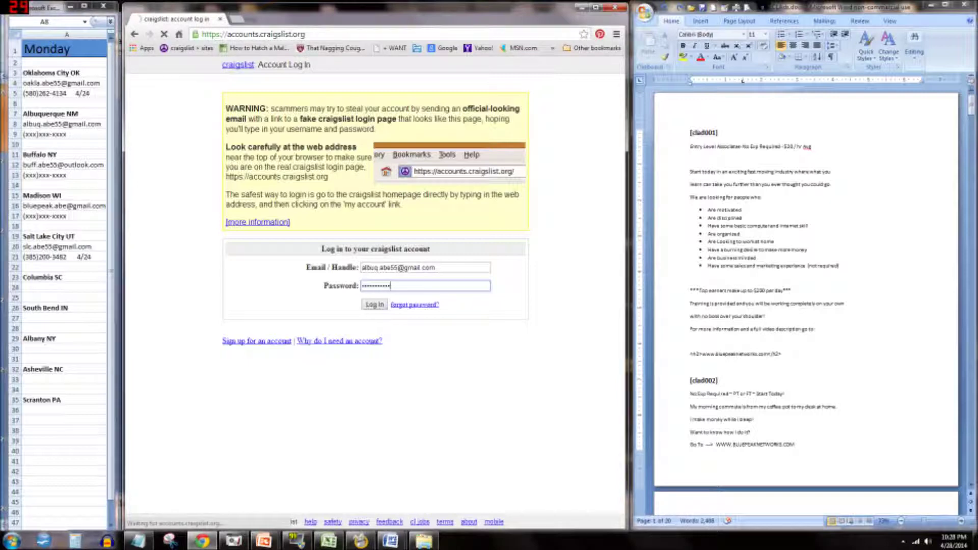
Log in to the poster account and start a new posting in Albuquerque
left_click(382, 304)
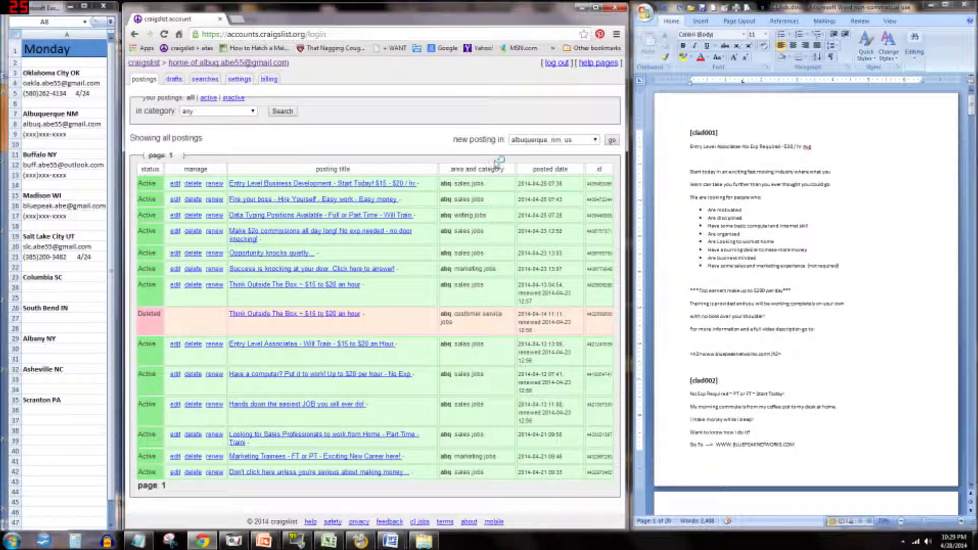
left_click(611, 141)
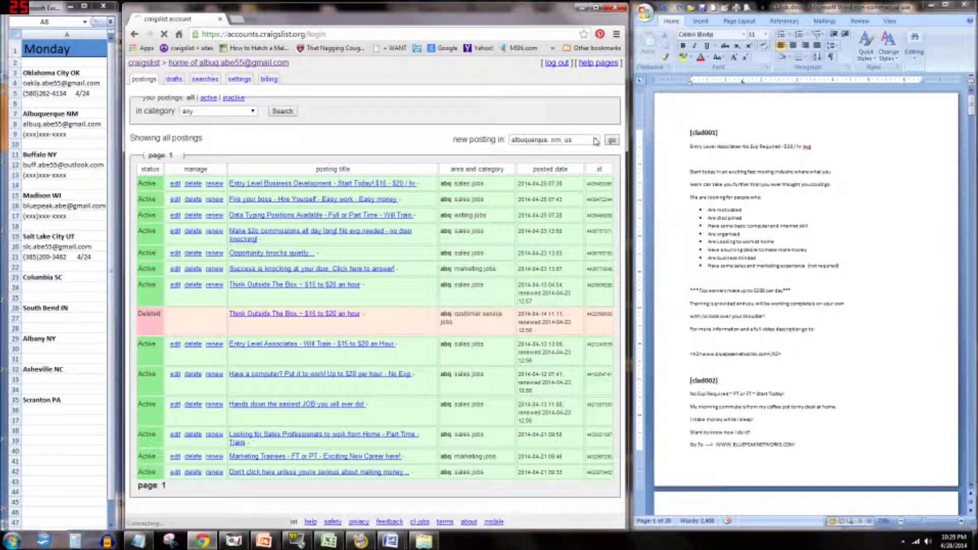
Choose 'job offered' as the posting type and 'sales jobs' as the category
left_click(749, 234)
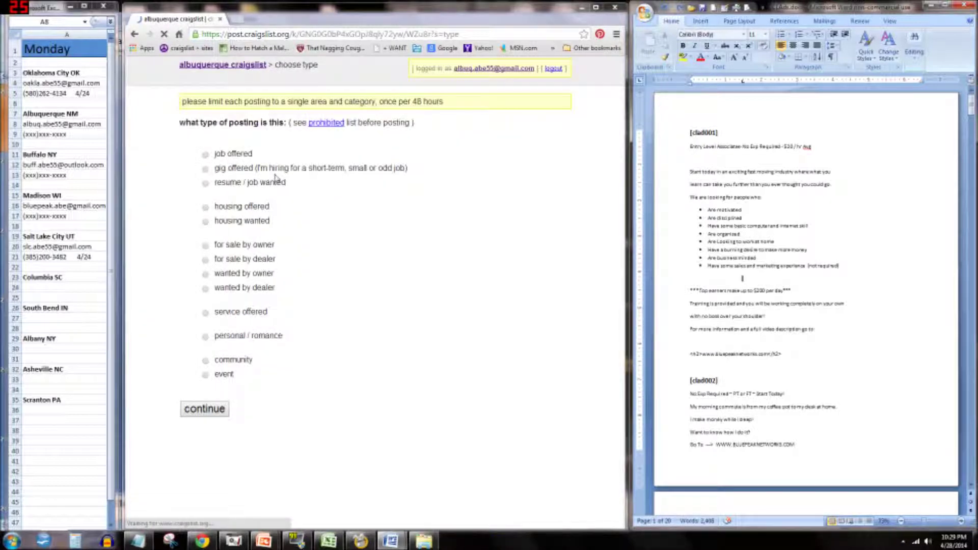
left_click(206, 153)
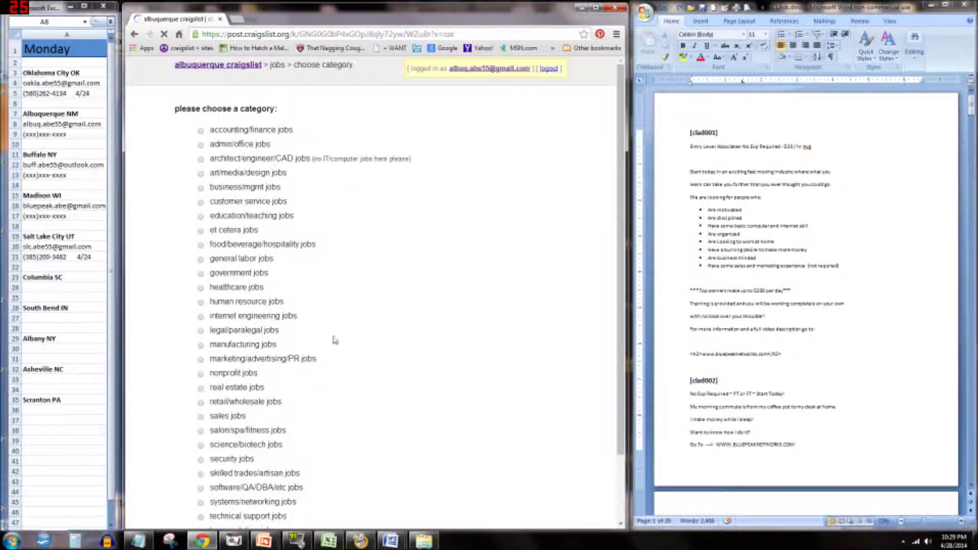
left_click(201, 418)
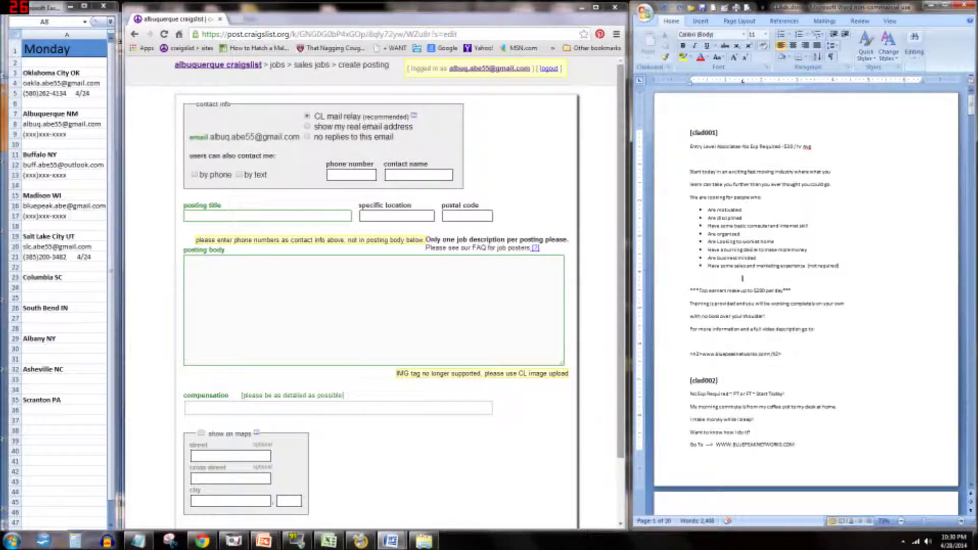
Replace 'Business Development' with 'Associate' in the [clad004] headline
scroll(806, 285, "down", 1)
scroll(785, 89, "down", 5)
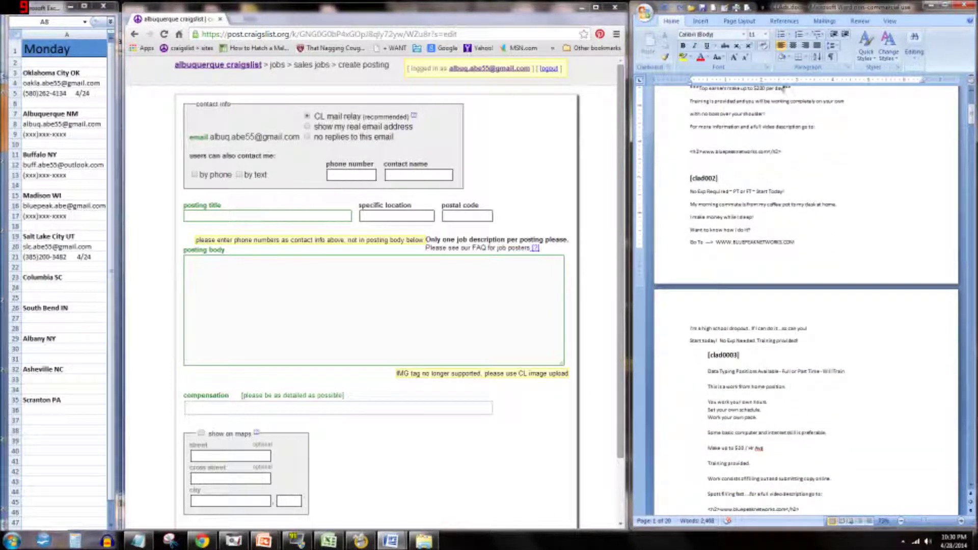
scroll(783, 89, "down", 2)
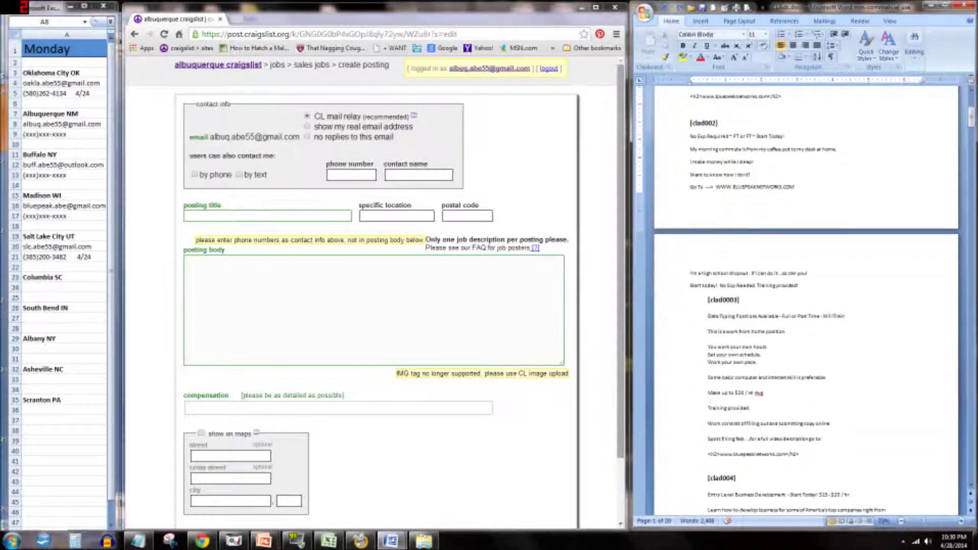
double_click(727, 316)
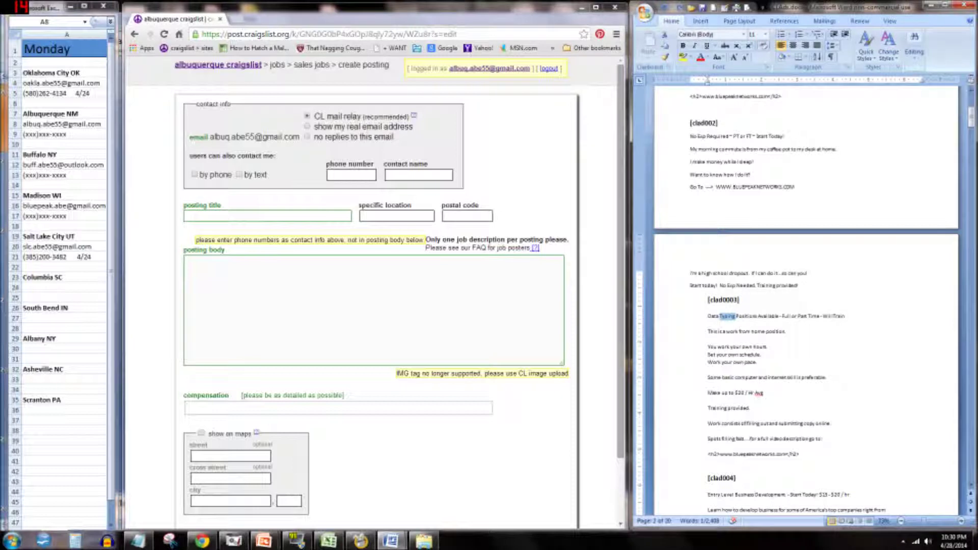
left_click(724, 325)
scroll(806, 300, "down", 3)
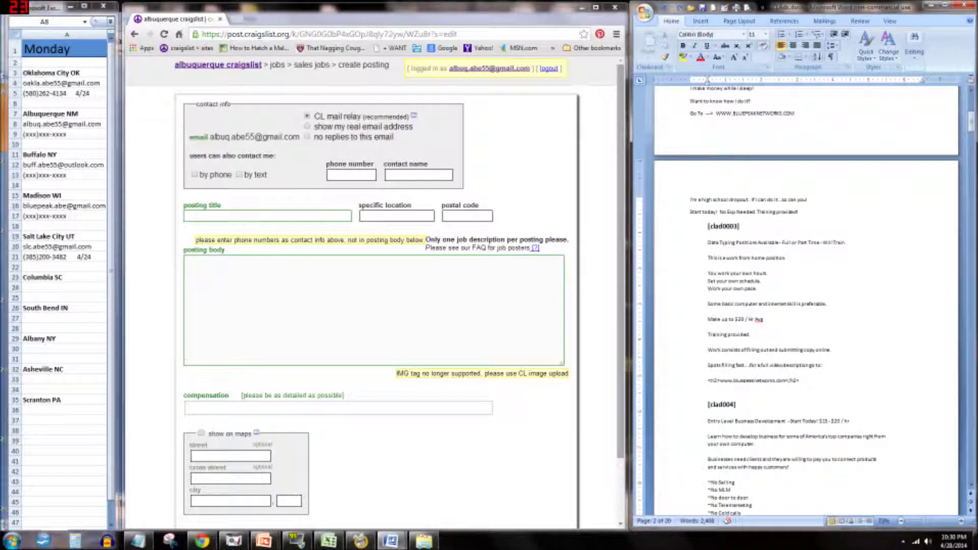
left_click_drag(735, 421, 786, 421)
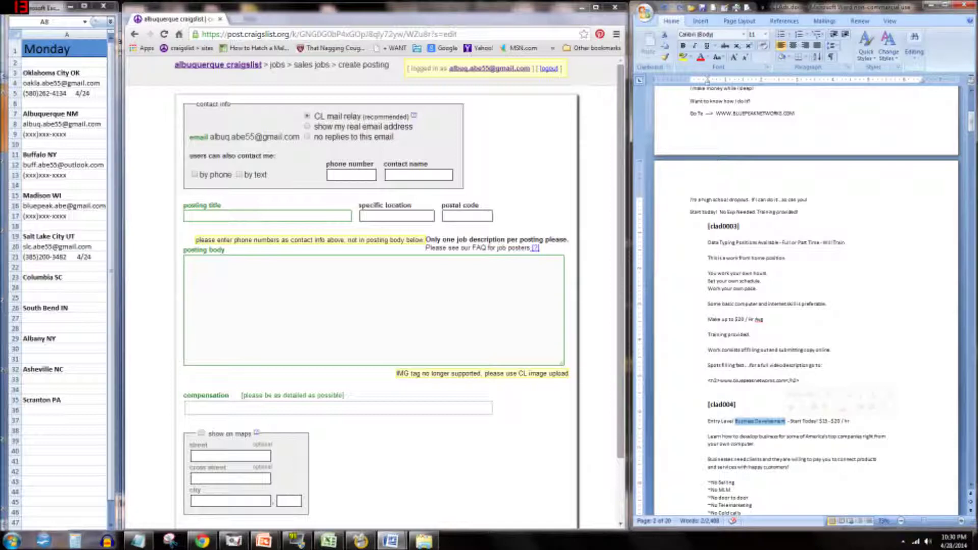
type("Associa")
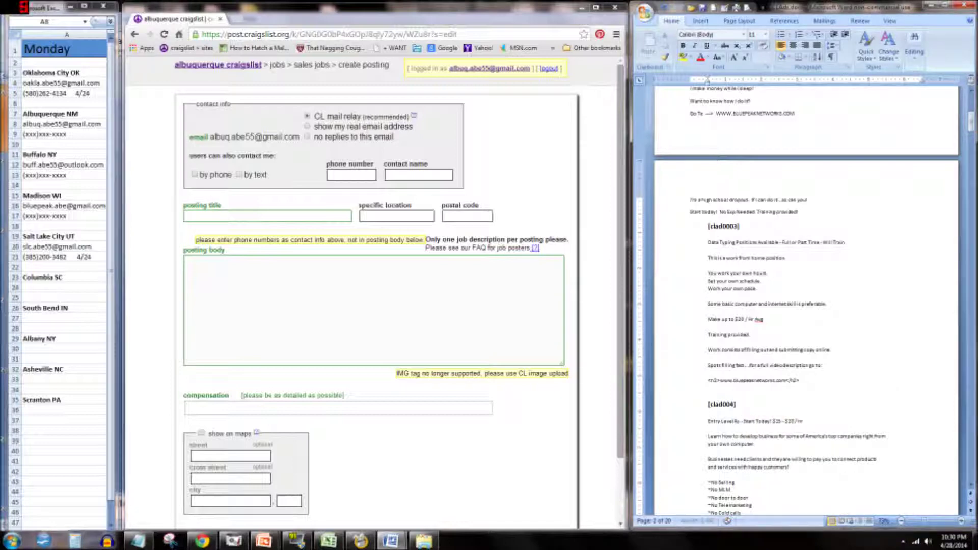
type("te")
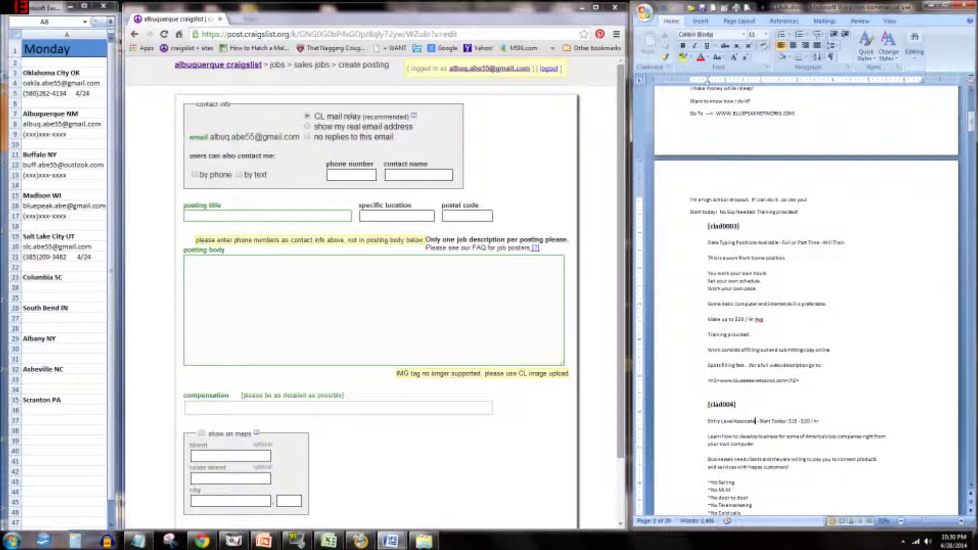
key("Down")
scroll(805, 306, "down", 3)
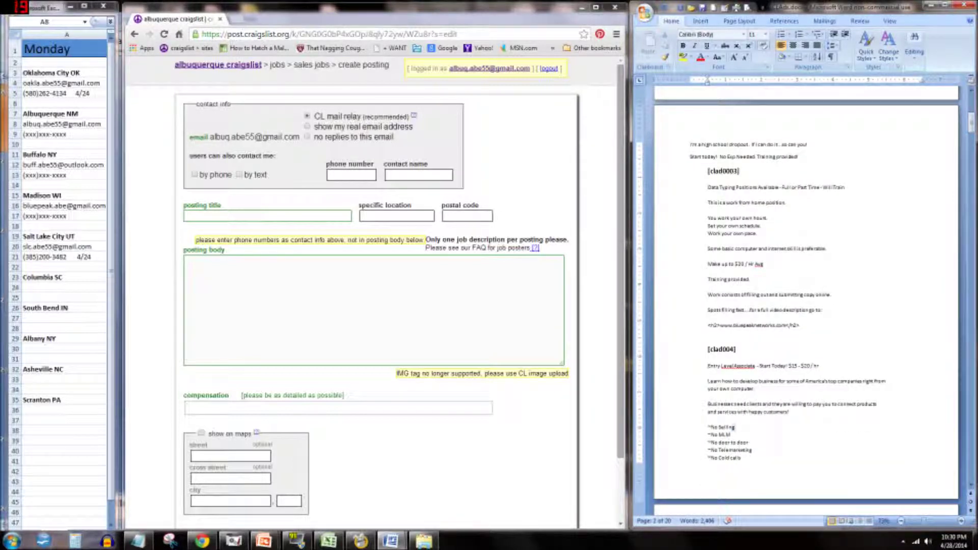
Return to the top of the document and select the [clad001] headline line
left_click_drag(735, 427, 712, 428)
left_click(663, 427)
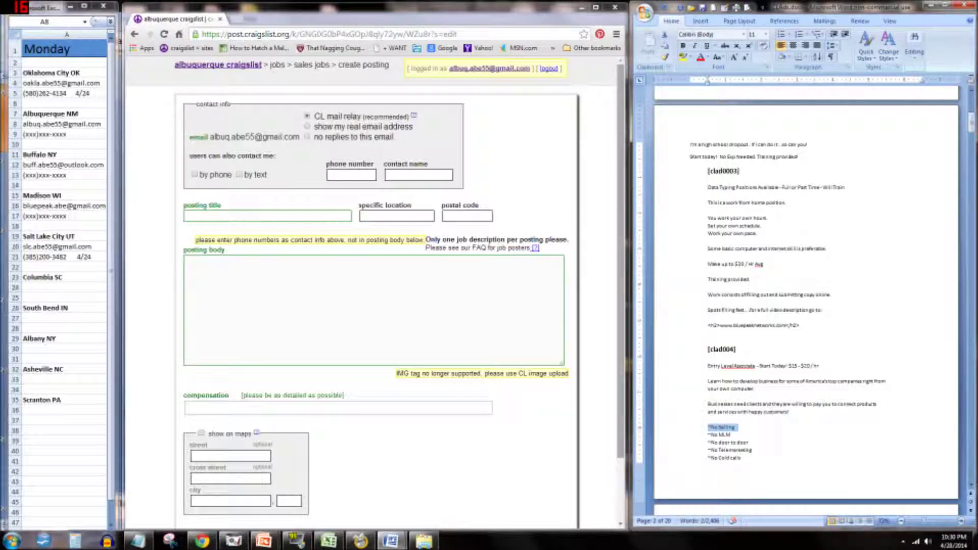
left_click(744, 412)
scroll(805, 305, "up", 10)
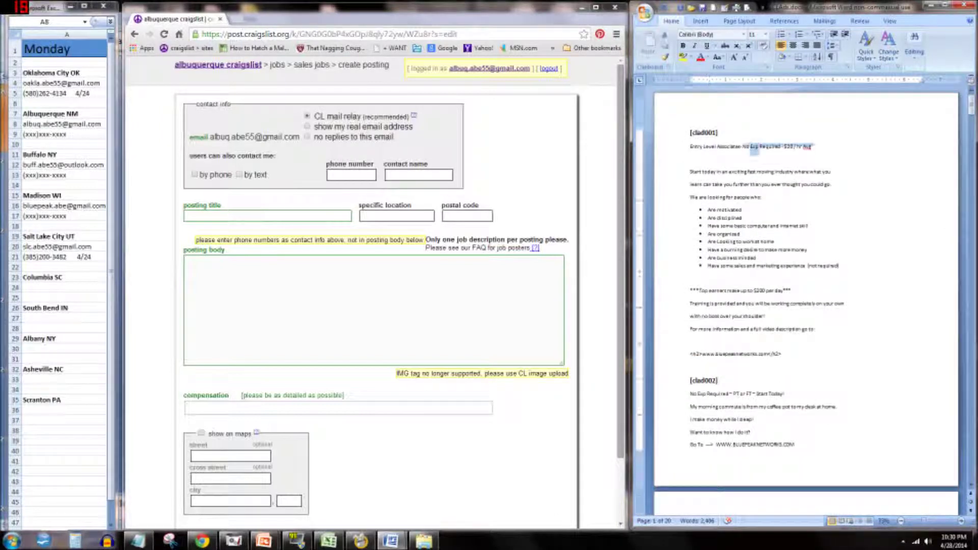
triple_click(752, 147)
key("ctrl+c")
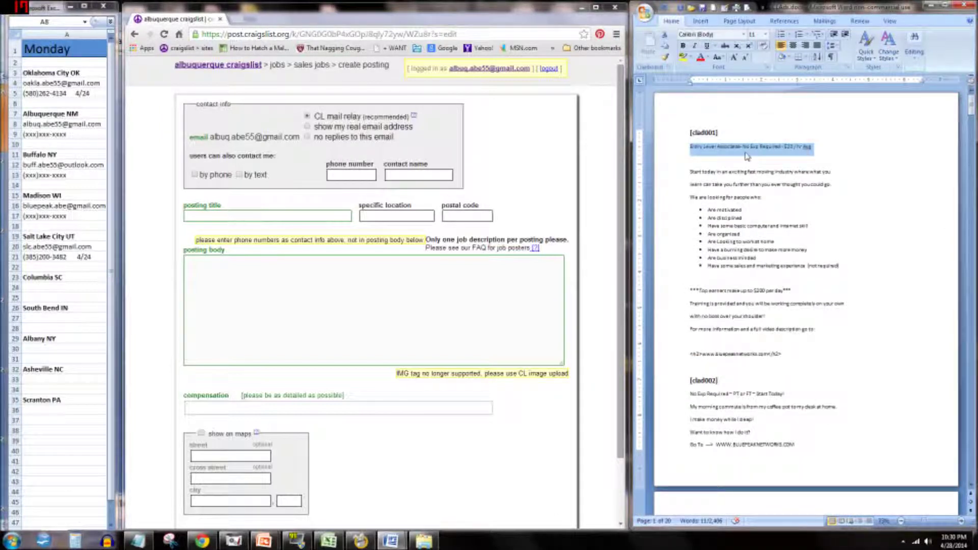
Paste the headline as the posting title and the [clad001] job description as its body
left_click(346, 216)
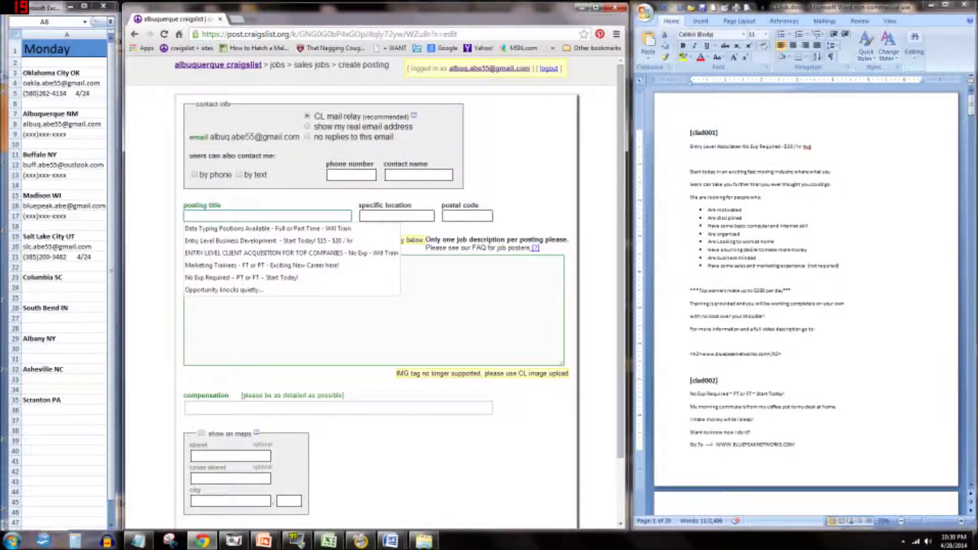
key("ctrl+v")
key("Tab")
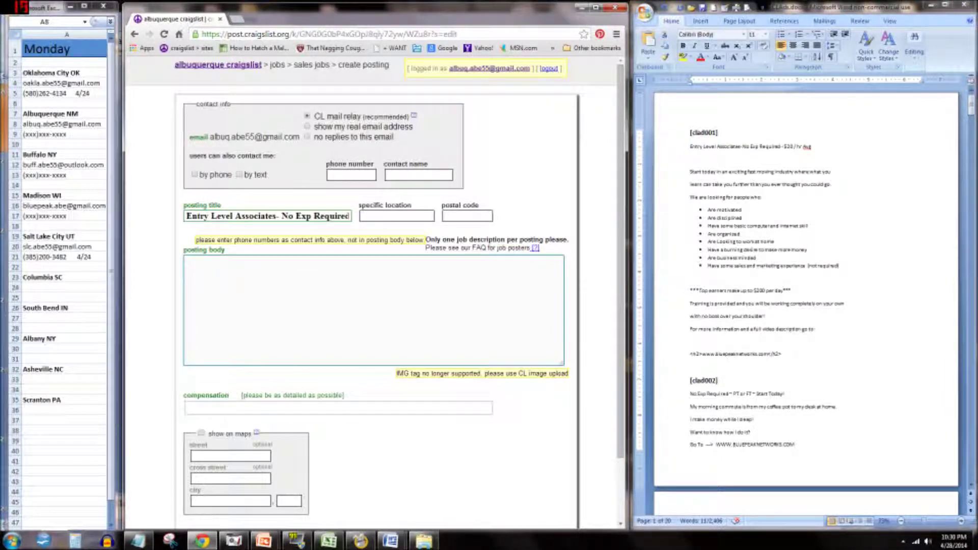
key("alt+Tab")
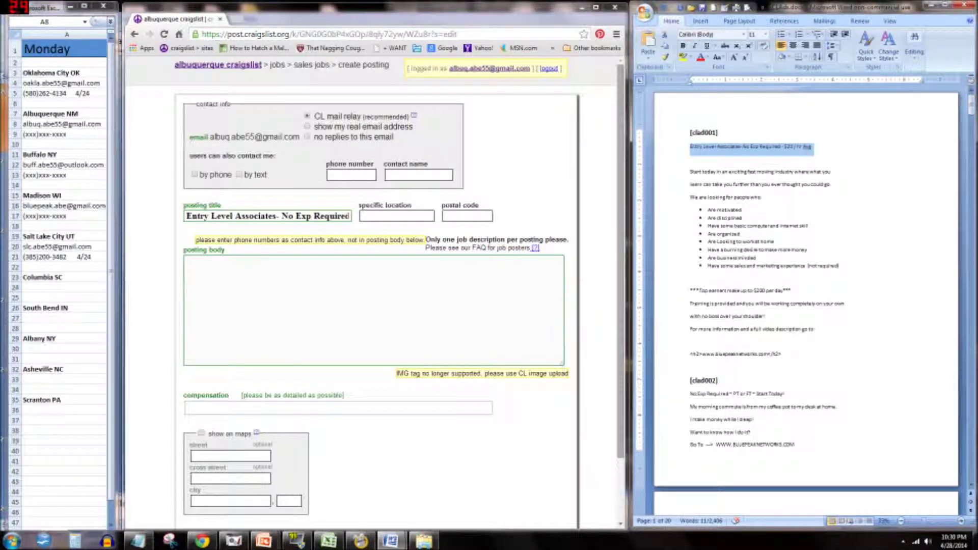
left_click_drag(781, 354, 690, 172)
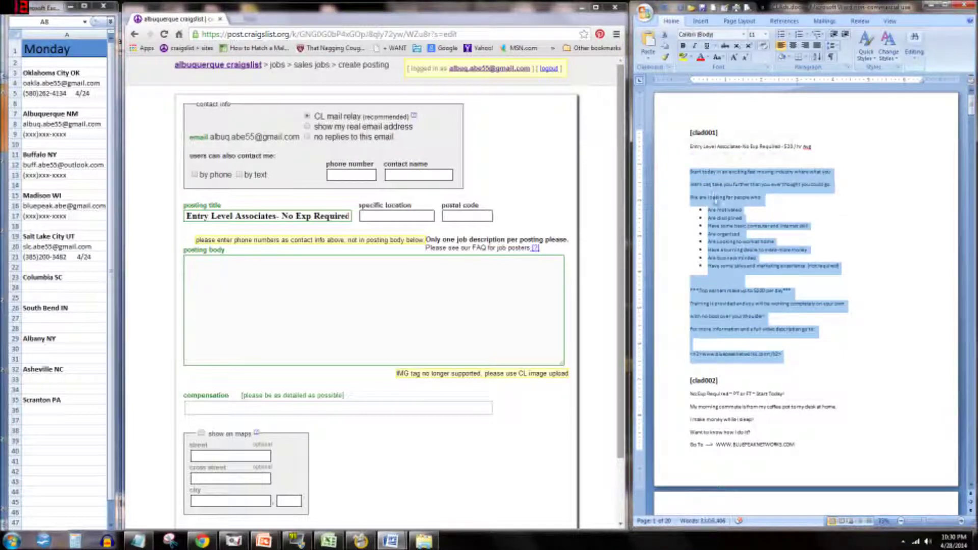
key("ctrl+c")
key("alt+Tab")
key("ctrl+v")
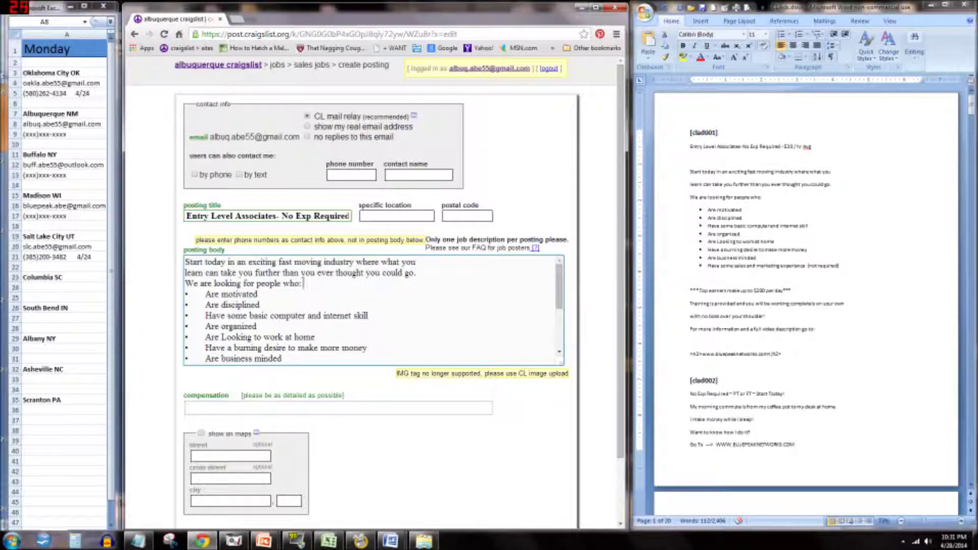
Add blank lines around the bullet list, shoulder sentence and website heading in the body
key("Return")
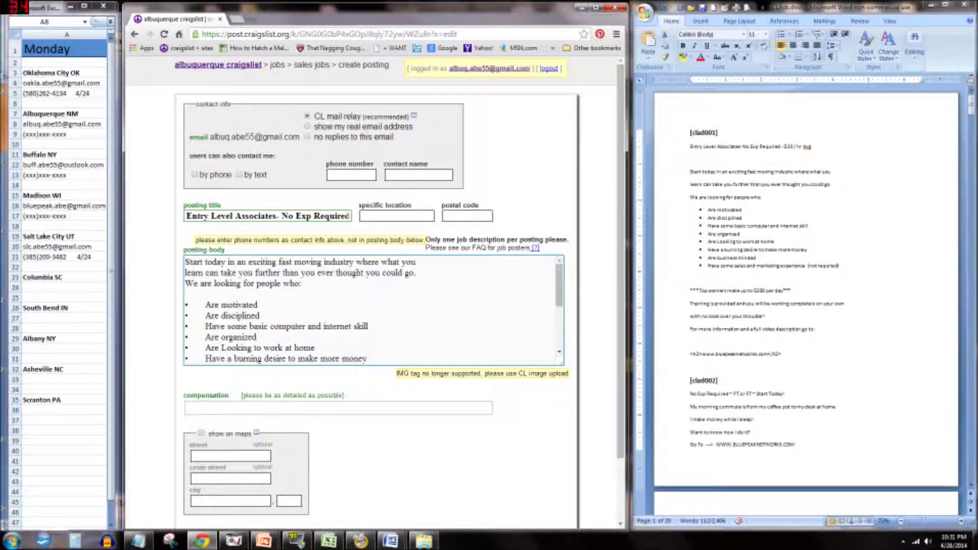
left_click(185, 284)
key("Return")
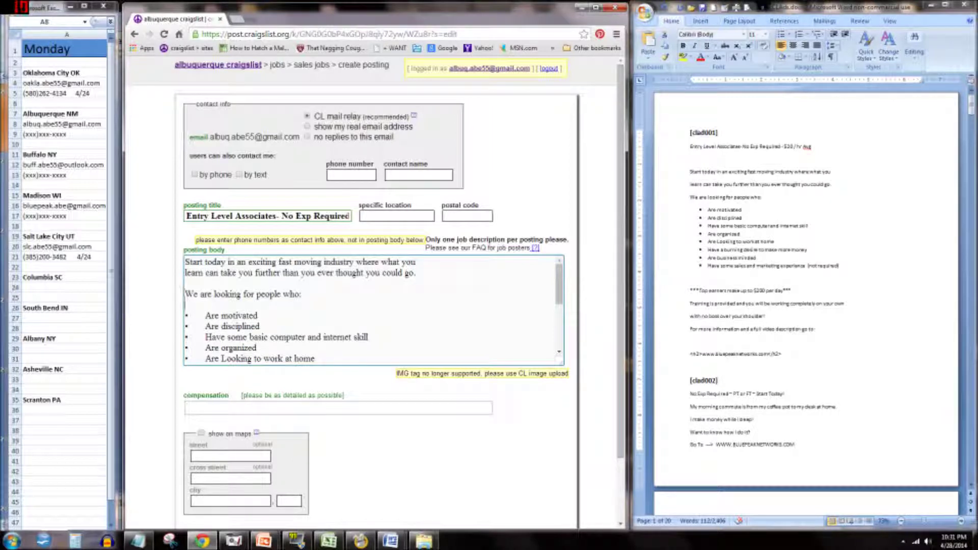
key("Return")
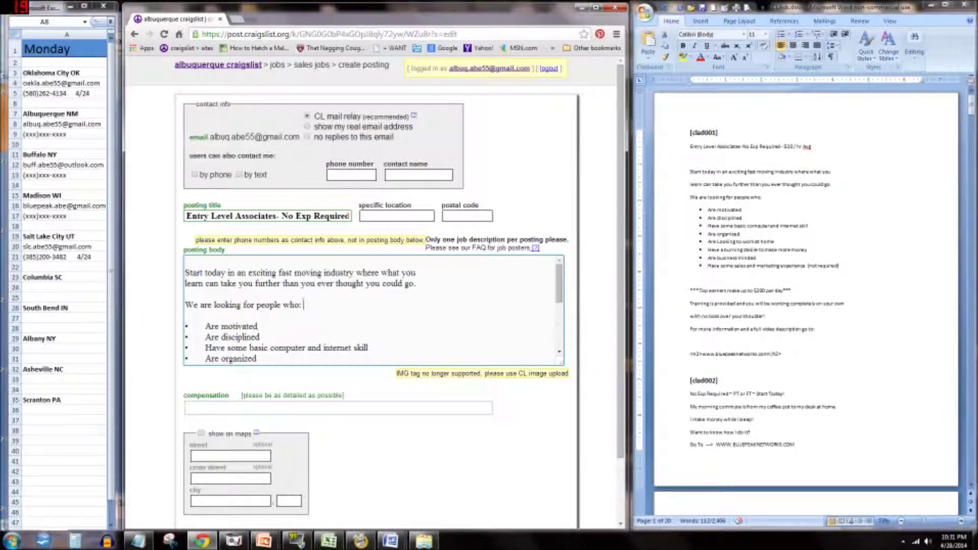
scroll(374, 310, "down", 2)
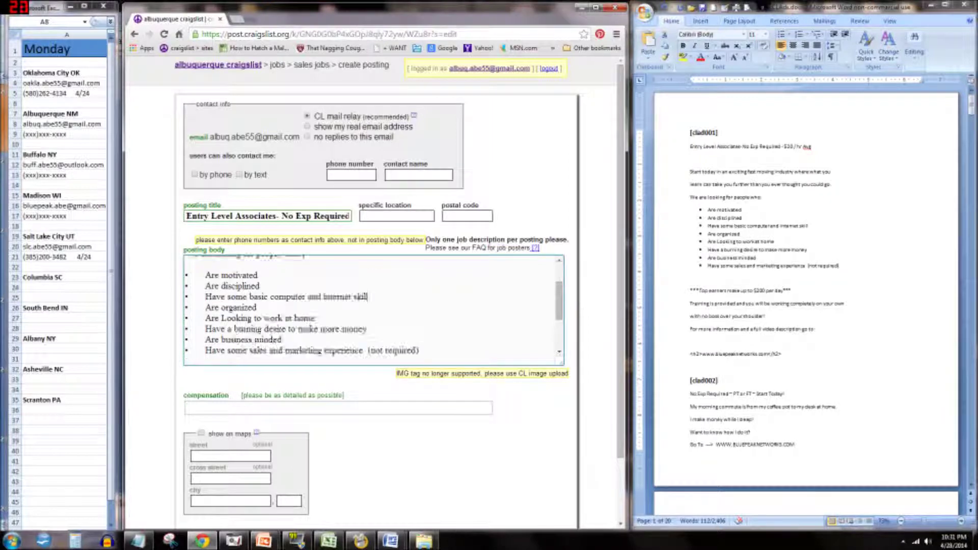
scroll(373, 309, "down", 1)
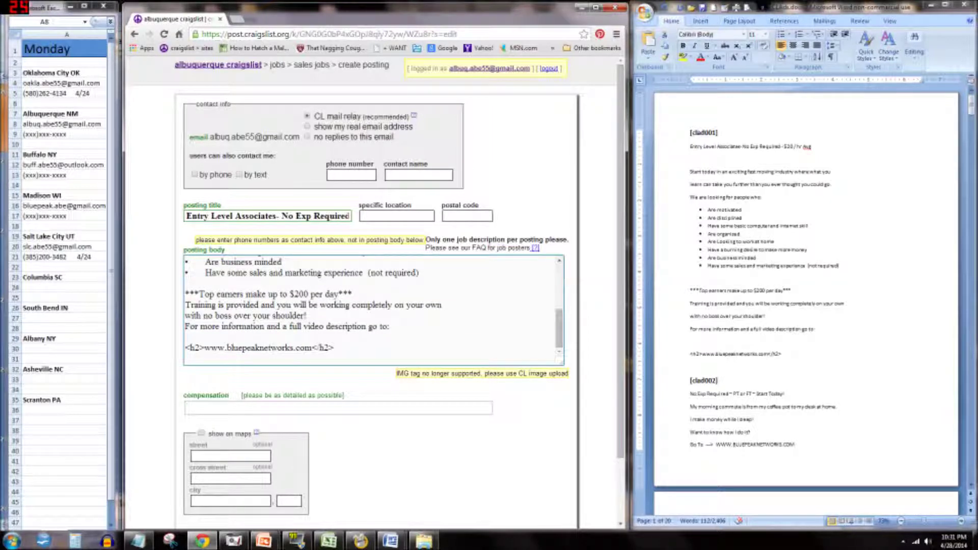
key("Return")
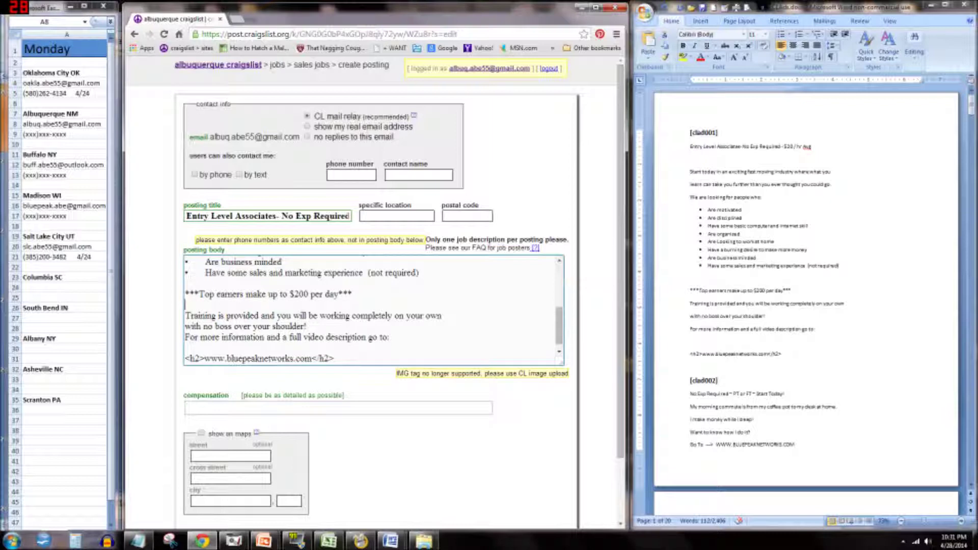
left_click(309, 326)
key("Return")
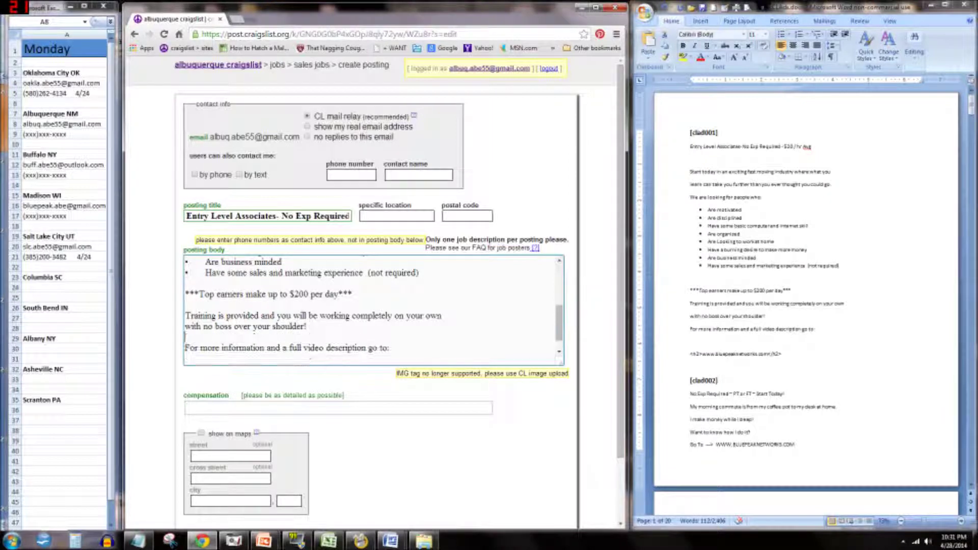
scroll(371, 309, "down", 1)
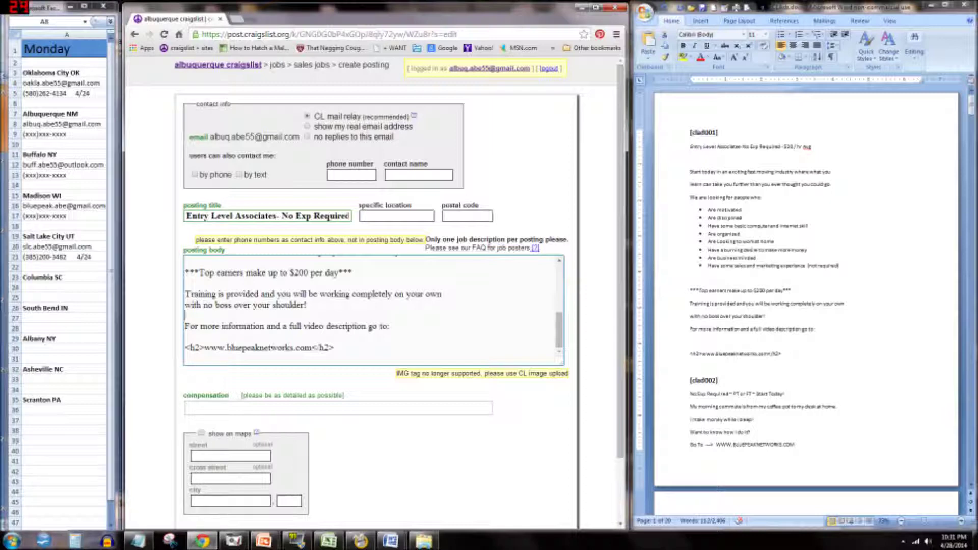
key("Return")
key("Return")
key("Return")
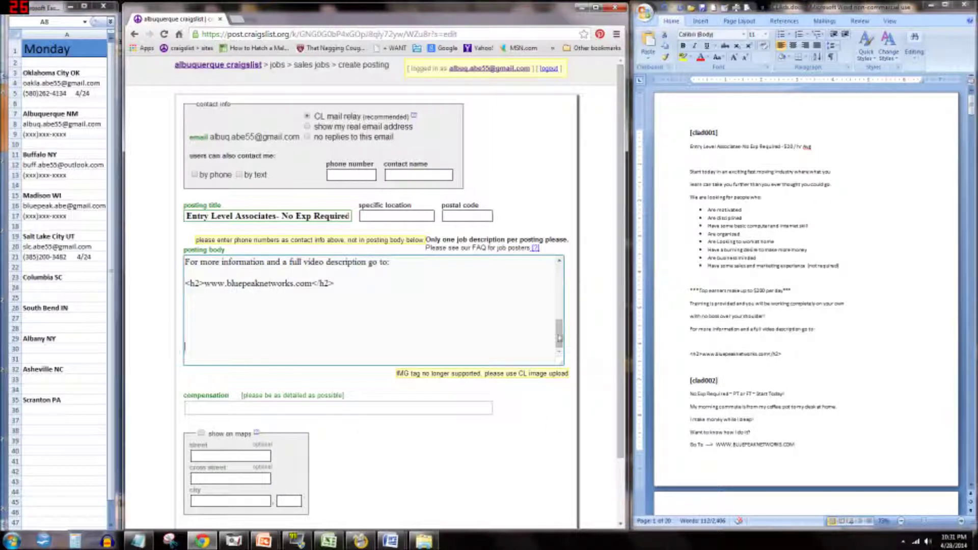
left_click_drag(559, 336, 402, 250)
Set compensation to d.o.e, leave the specific location empty, and continue
left_click(357, 408)
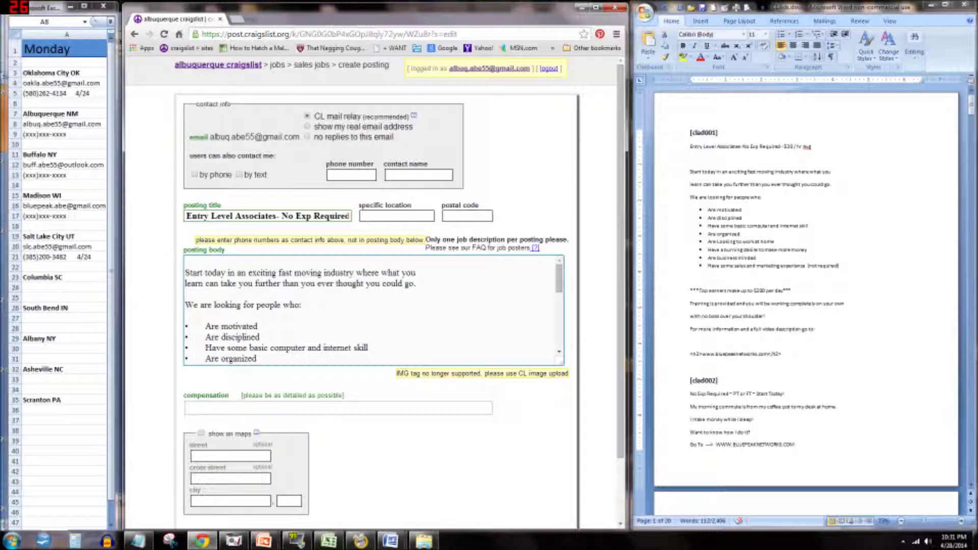
left_click(387, 446)
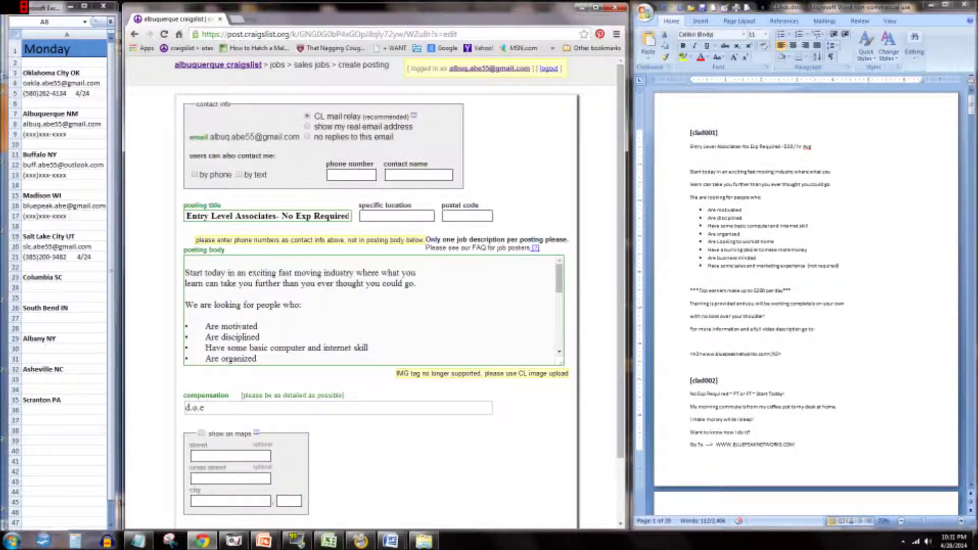
left_click(387, 216)
left_click(502, 434)
scroll(529, 405, "down", 2)
left_click(534, 524)
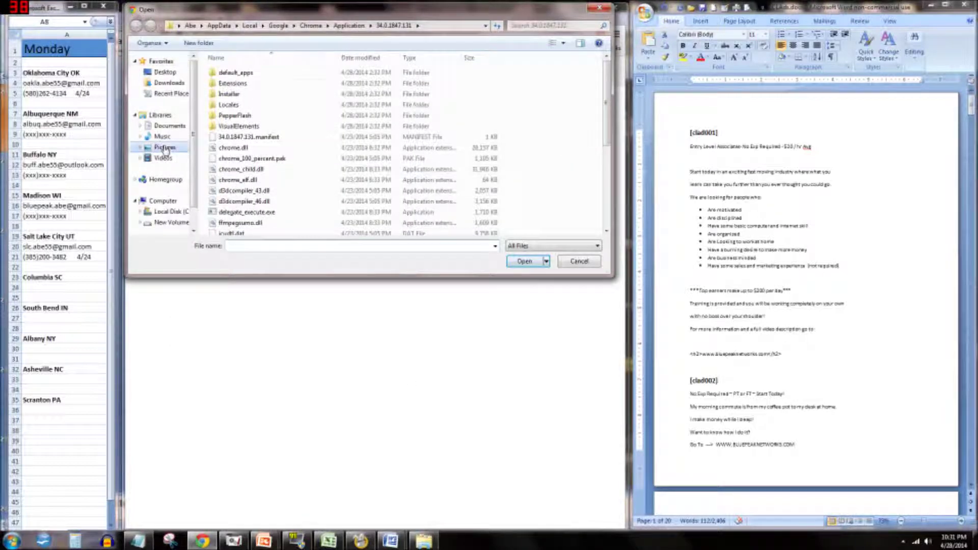
Upload bluepeak.jpg from the Desktop's CL VPN AD Images folder
left_click(165, 147)
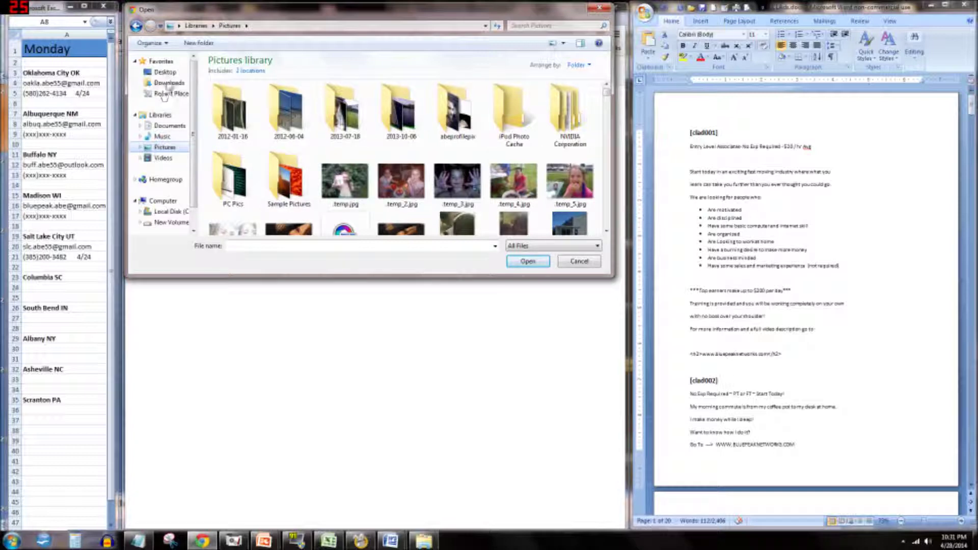
left_click(165, 72)
left_click(387, 155)
scroll(410, 189, "down", 5)
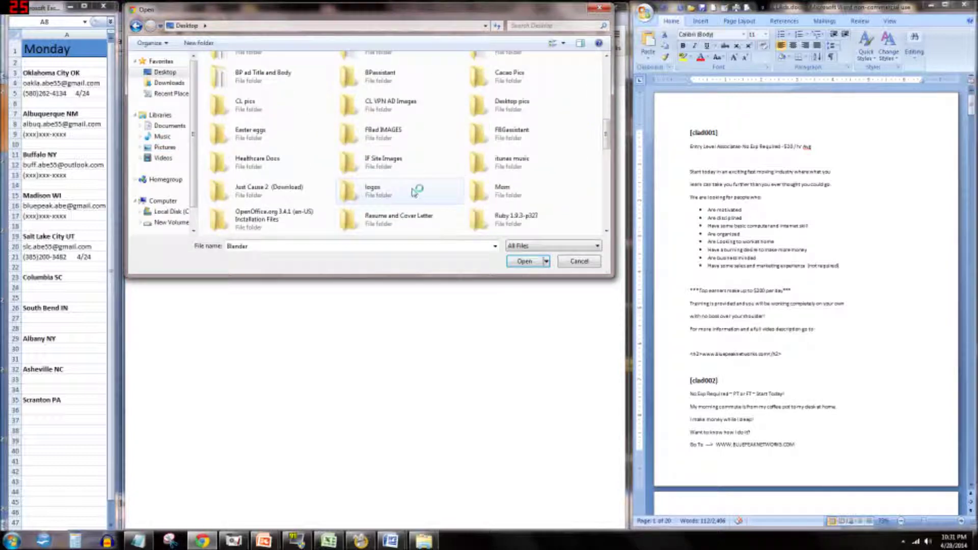
double_click(374, 106)
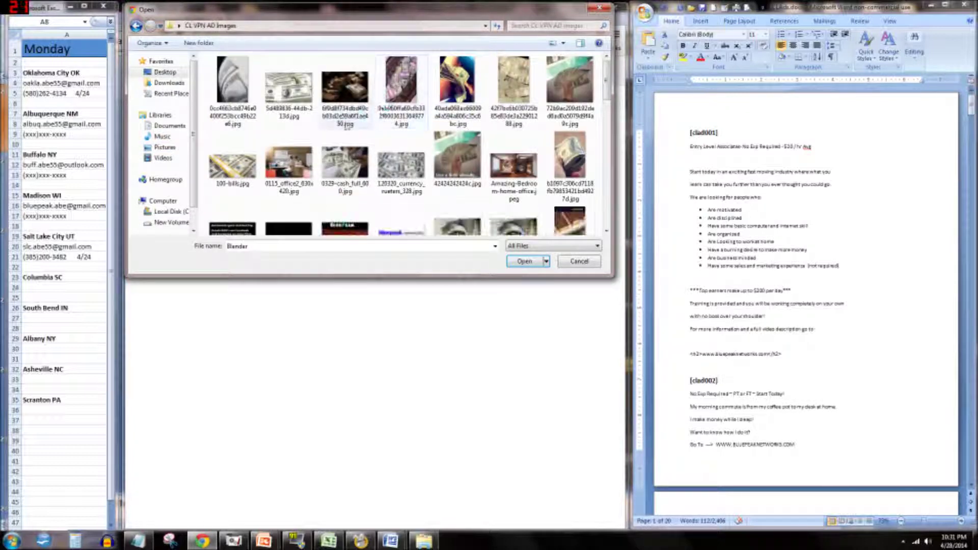
scroll(346, 128, "down", 5)
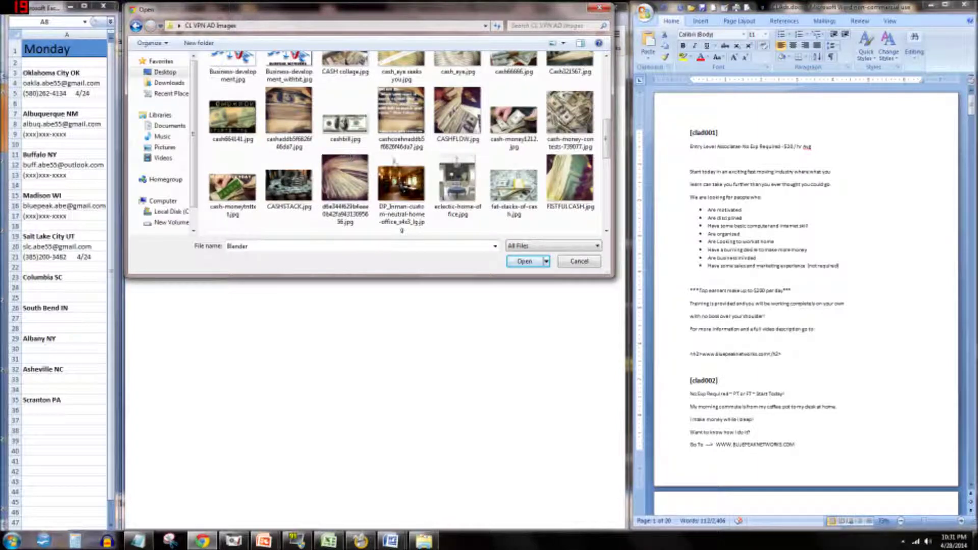
scroll(438, 185, "down", 3)
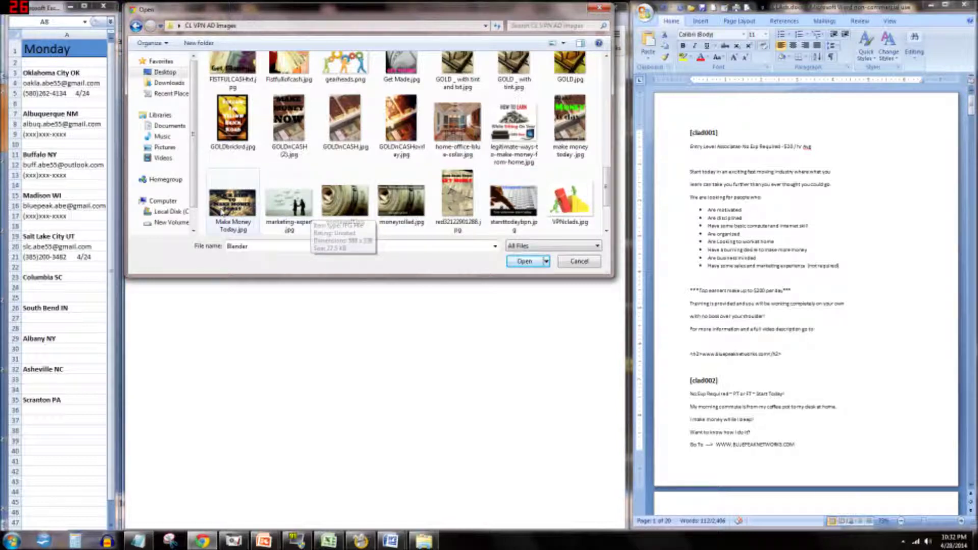
scroll(336, 197, "up", 6)
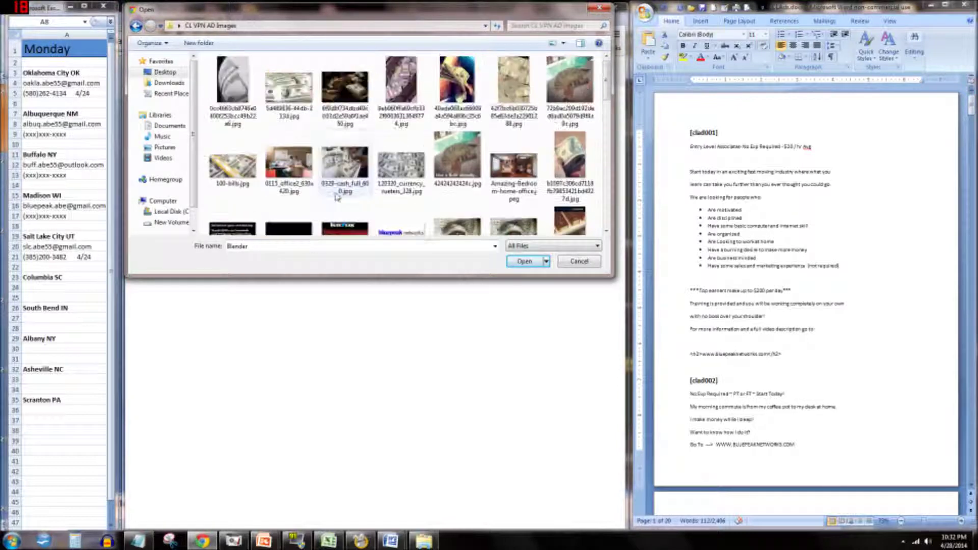
double_click(345, 133)
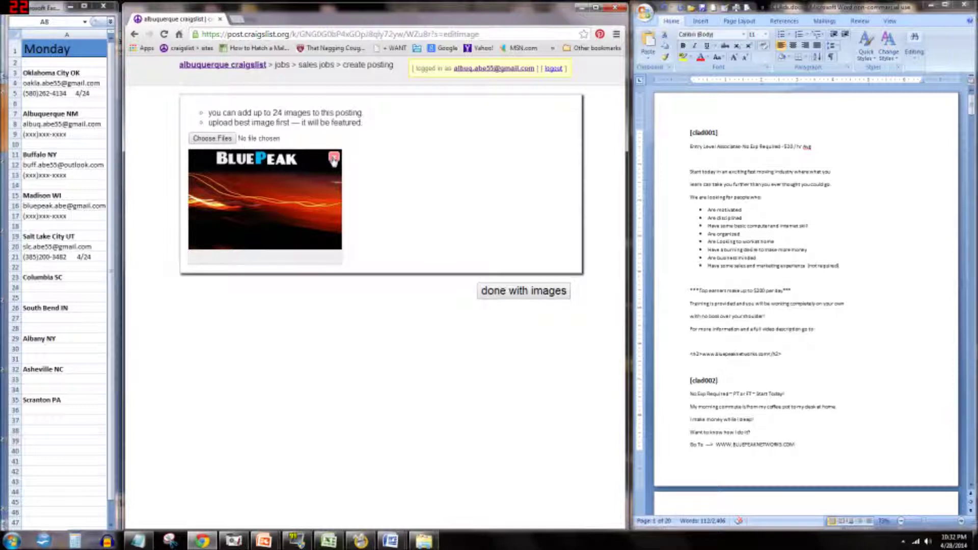
Upload work-home-tips-1.jpg, then remove both it and the BluePeak image
left_click(229, 139)
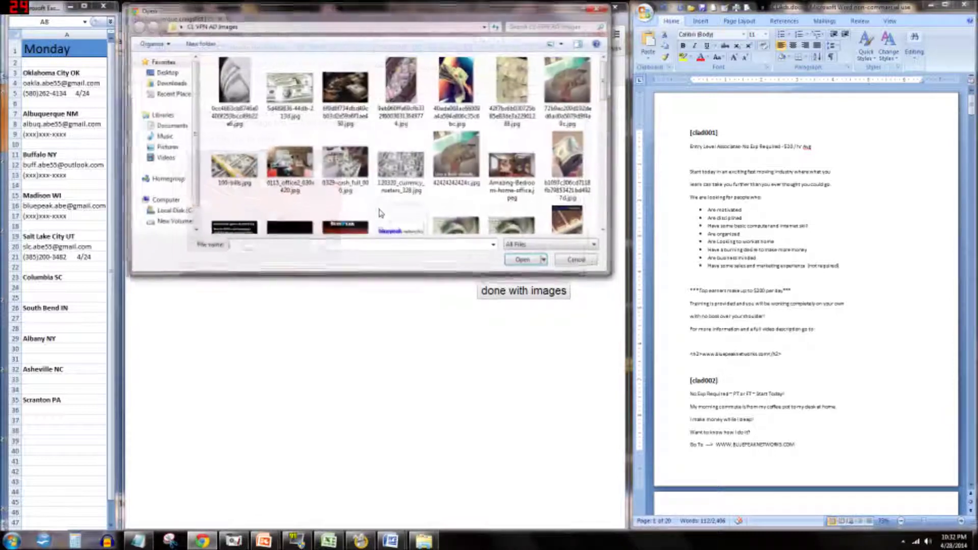
scroll(387, 204, "down", 8)
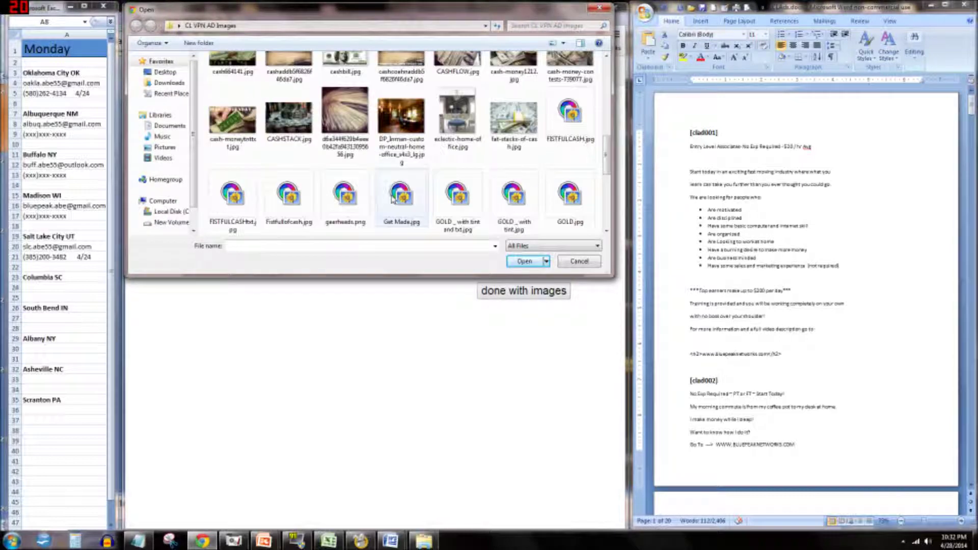
scroll(392, 199, "down", 6)
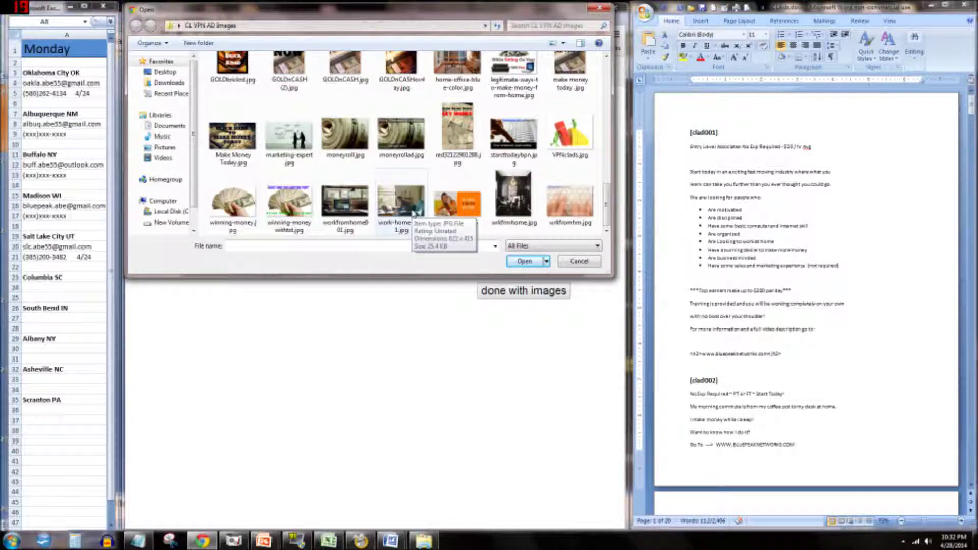
double_click(414, 212)
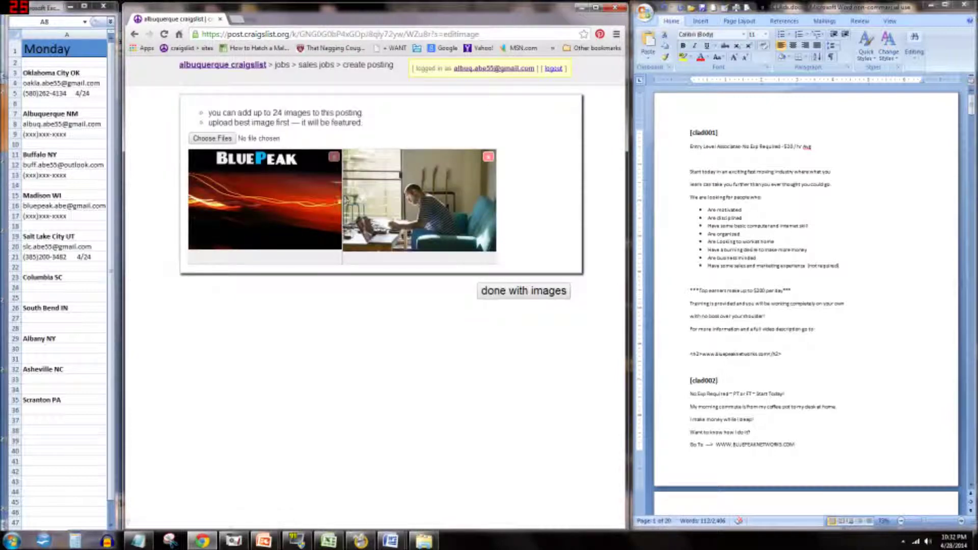
left_click(334, 156)
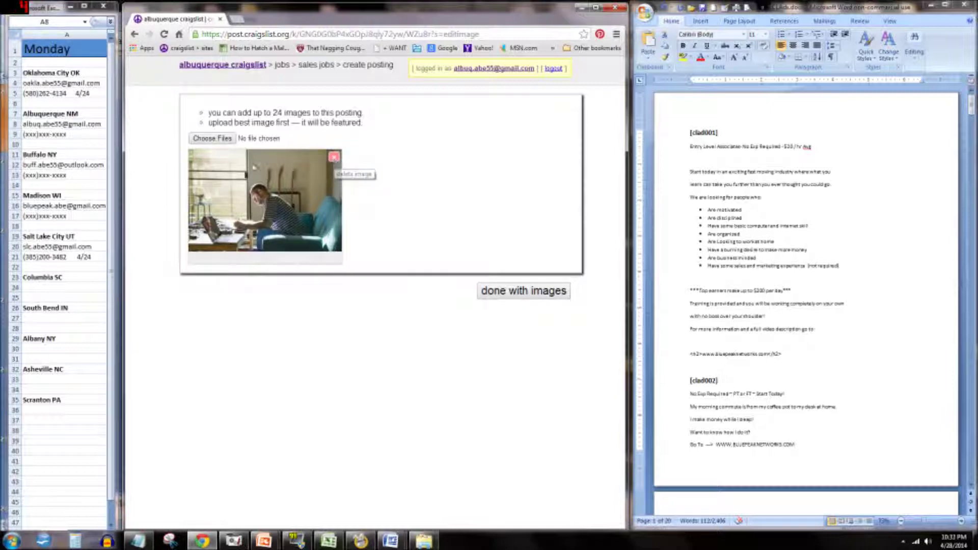
left_click(334, 156)
Upload marketing-expert.jpg as the posting's only image
left_click(211, 138)
left_click(462, 192)
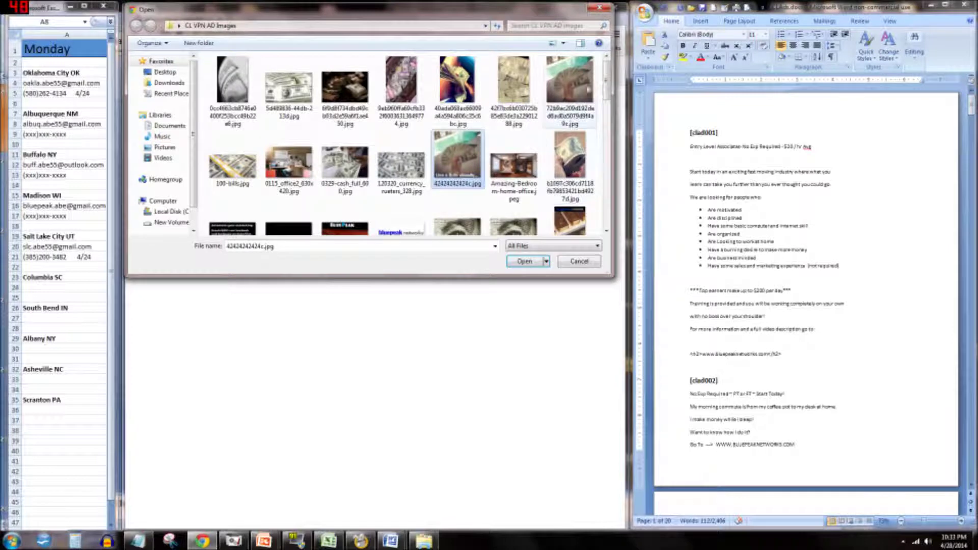
left_click_drag(605, 81, 605, 108)
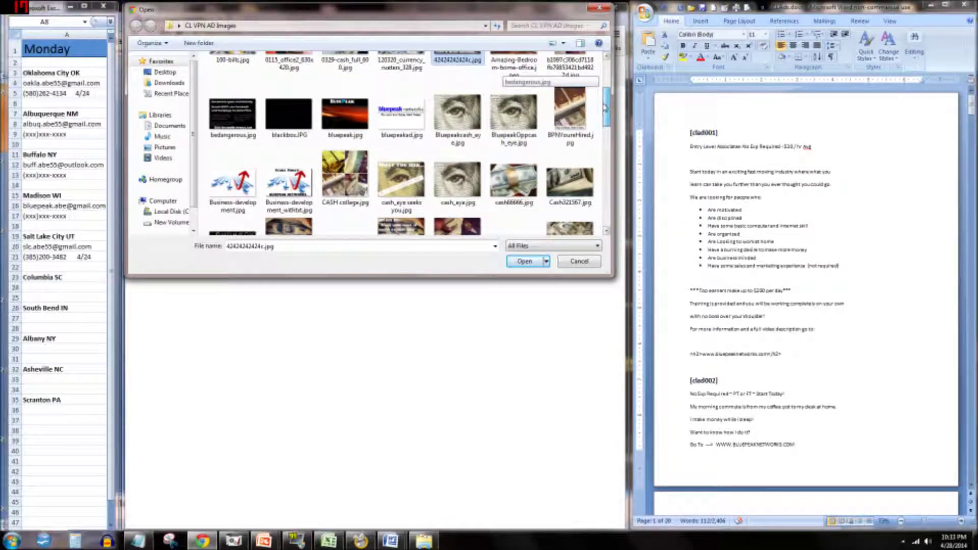
left_click_drag(605, 108, 588, 190)
scroll(587, 191, "down", 2)
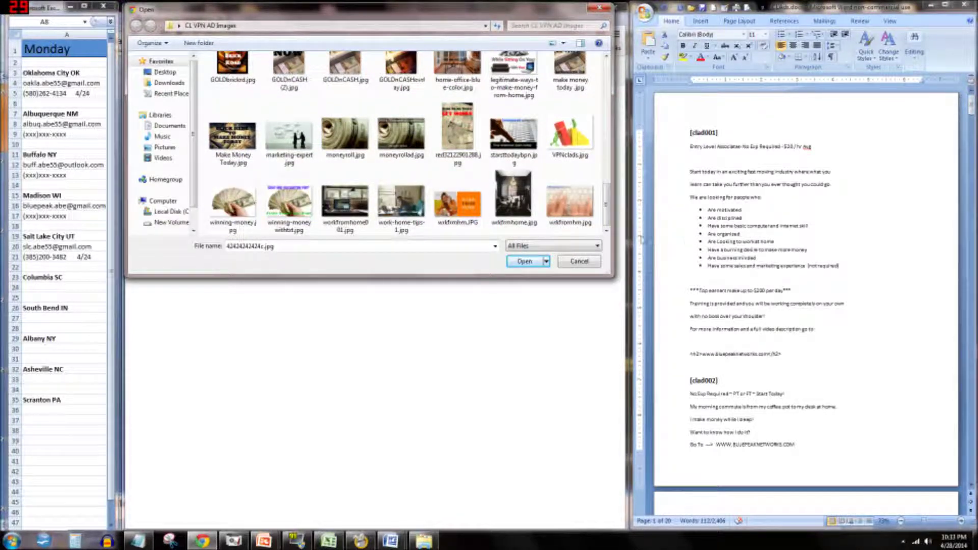
scroll(522, 194, "up", 3)
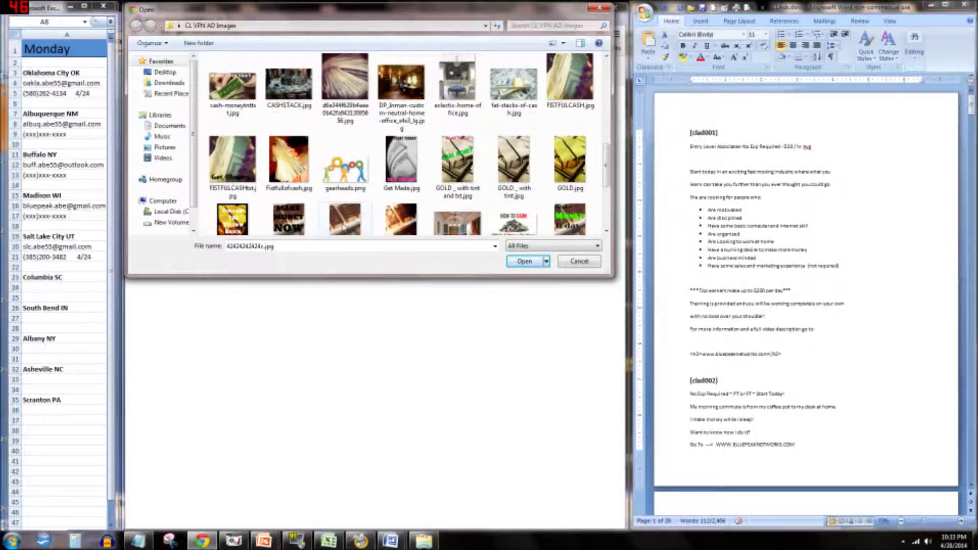
scroll(344, 227, "down", 4)
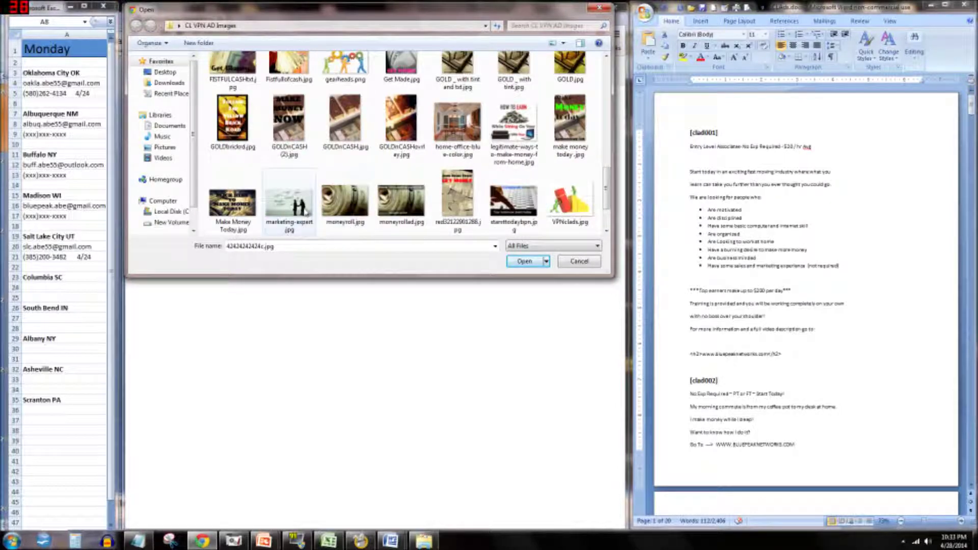
double_click(306, 212)
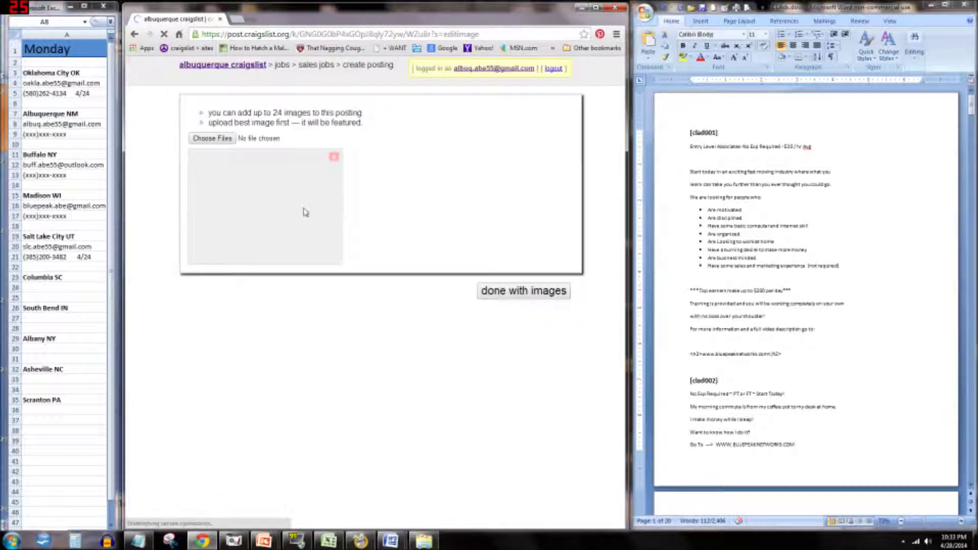
Finish with images and review the draft's body text and bluepeaknetworks website heading
left_click(532, 296)
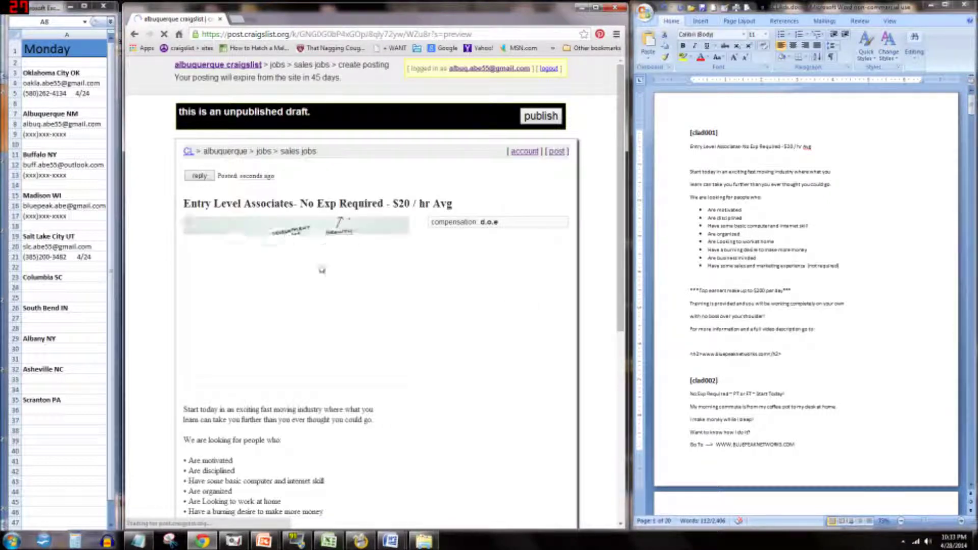
scroll(427, 303, "down", 5)
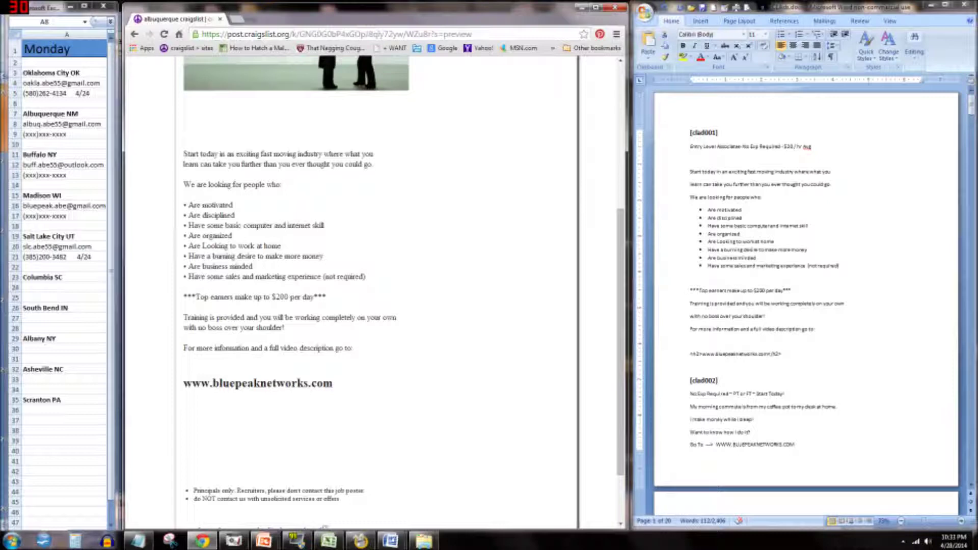
double_click(259, 383)
left_click(301, 383)
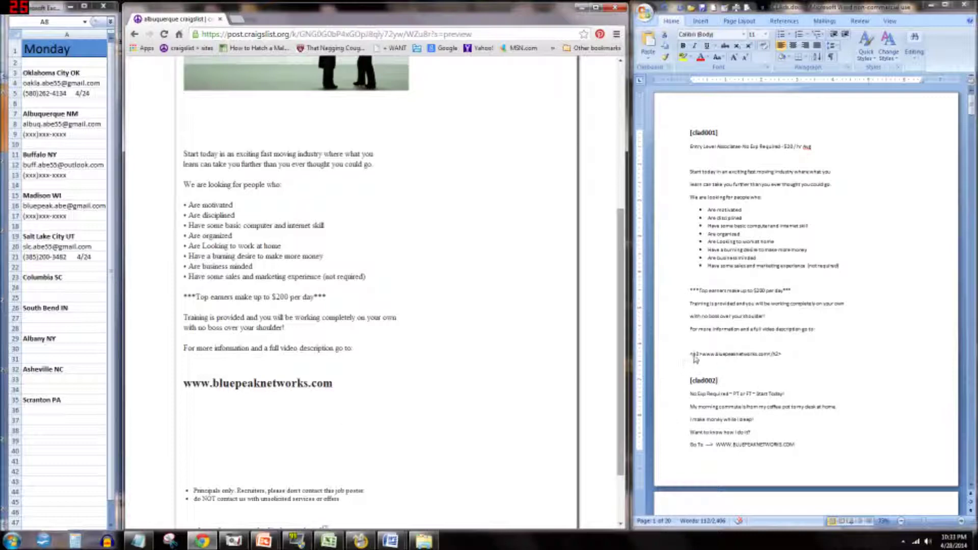
Maximize Word and select the <h2> and </h2> tags around the website link line
left_click(945, 5)
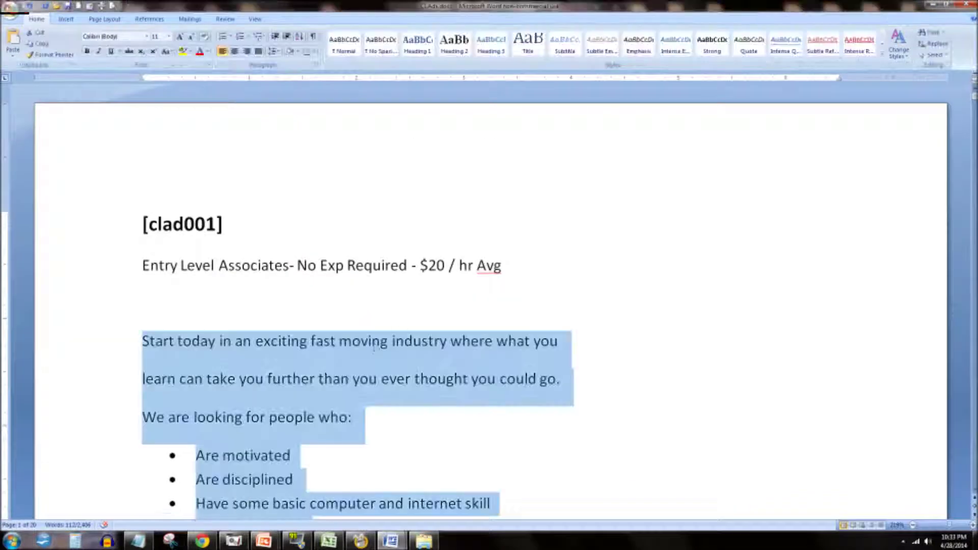
scroll(366, 334, "down", 4)
scroll(367, 334, "down", 6)
scroll(366, 334, "up", 2)
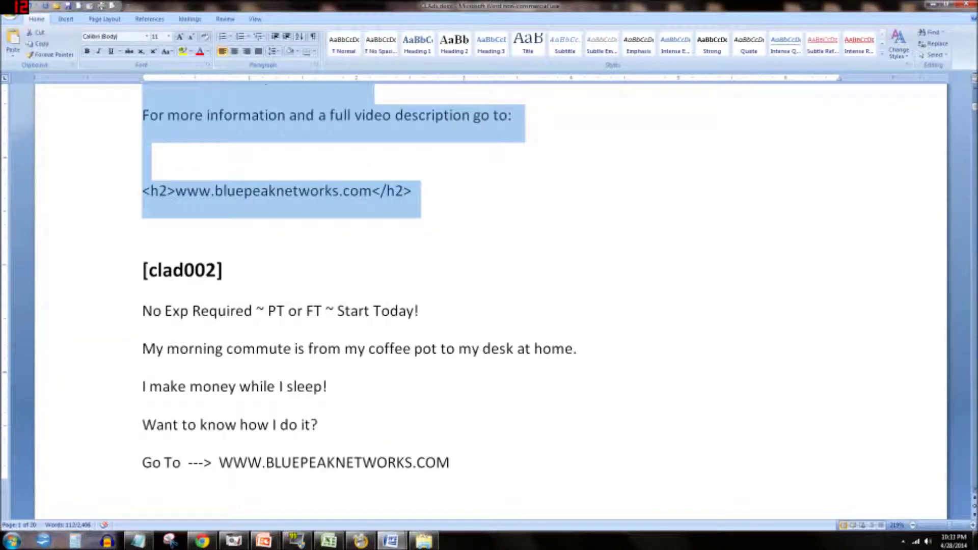
key("Right")
left_click_drag(176, 191, 142, 191)
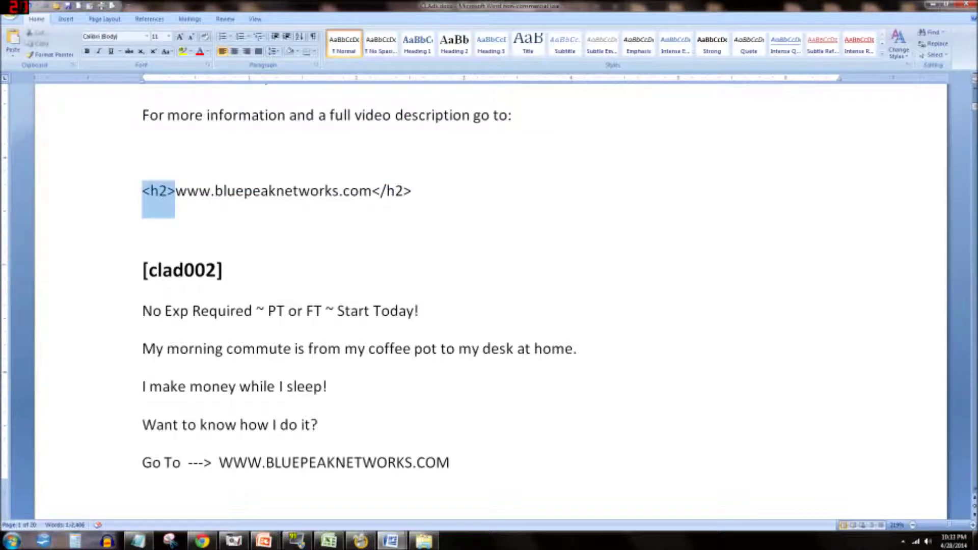
left_click_drag(411, 191, 372, 193)
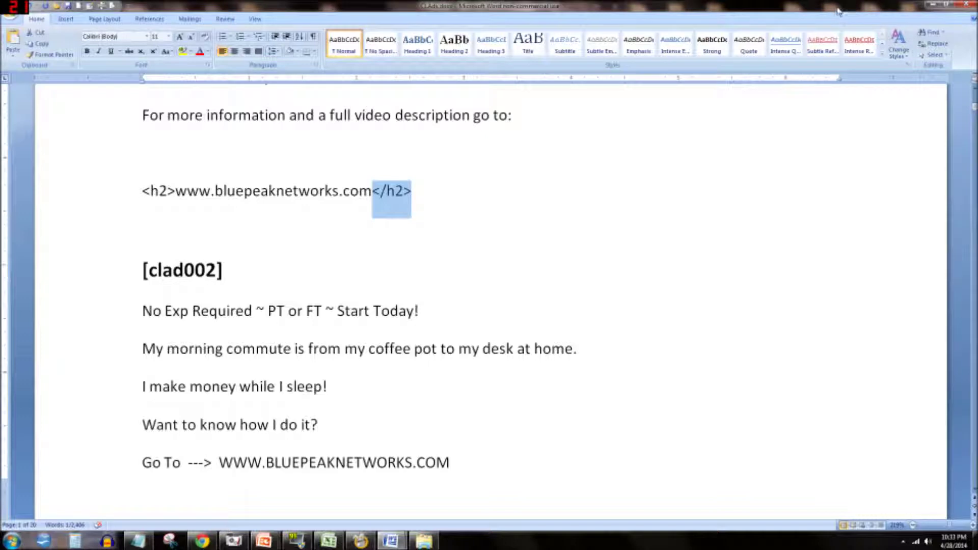
Snap Word to the right half and narrow it to reveal the Craigslist preview
key("super+Right")
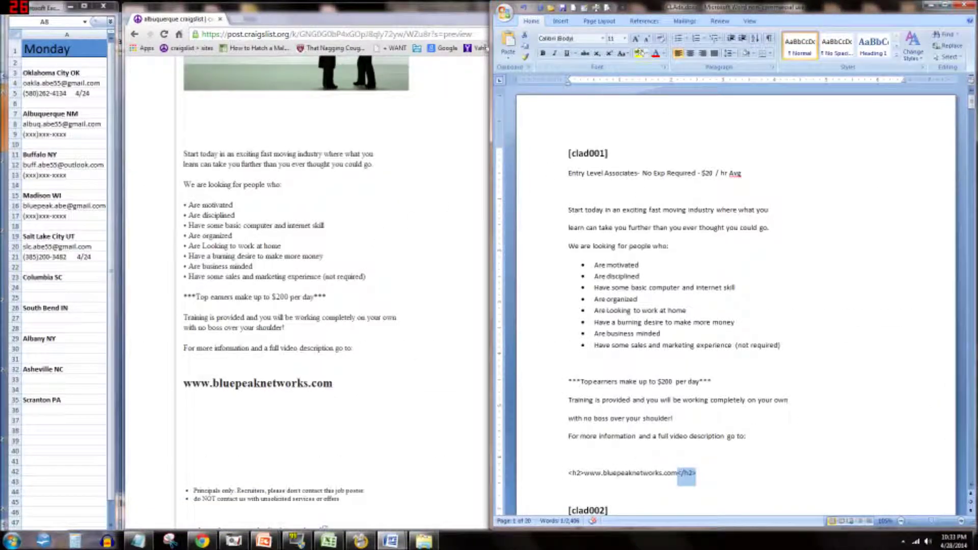
left_click_drag(488, 46, 630, 93)
left_click(427, 214)
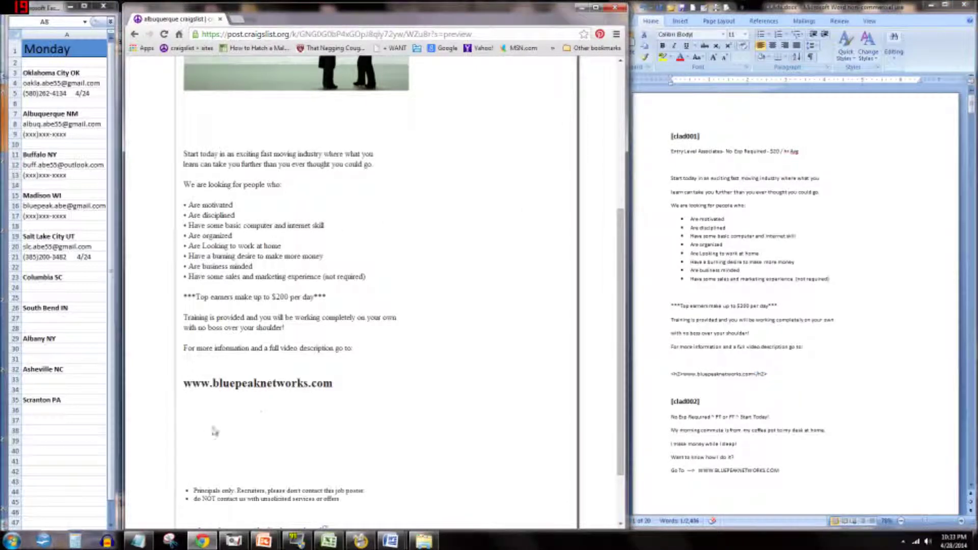
Publish the Albuquerque sales jobs draft from the top of the preview
scroll(278, 398, "up", 5)
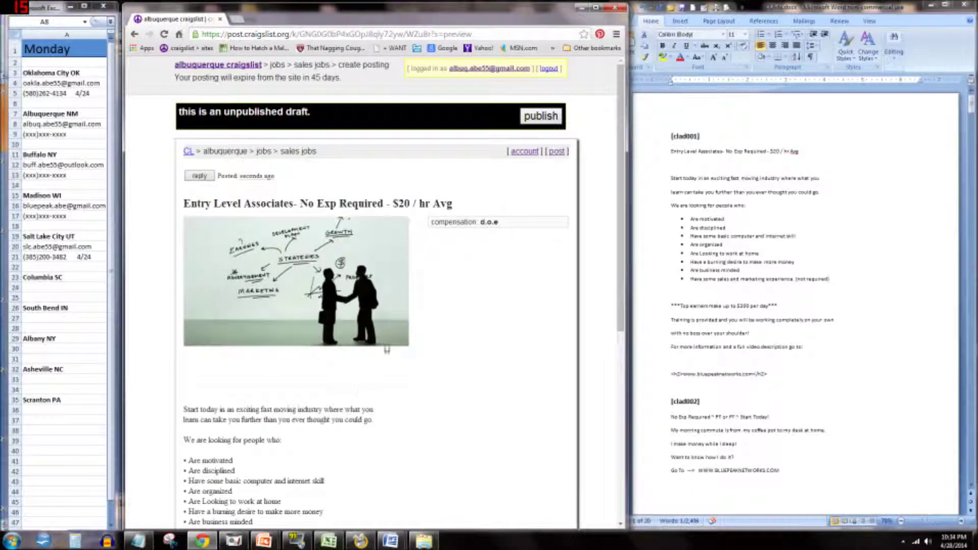
left_click(552, 117)
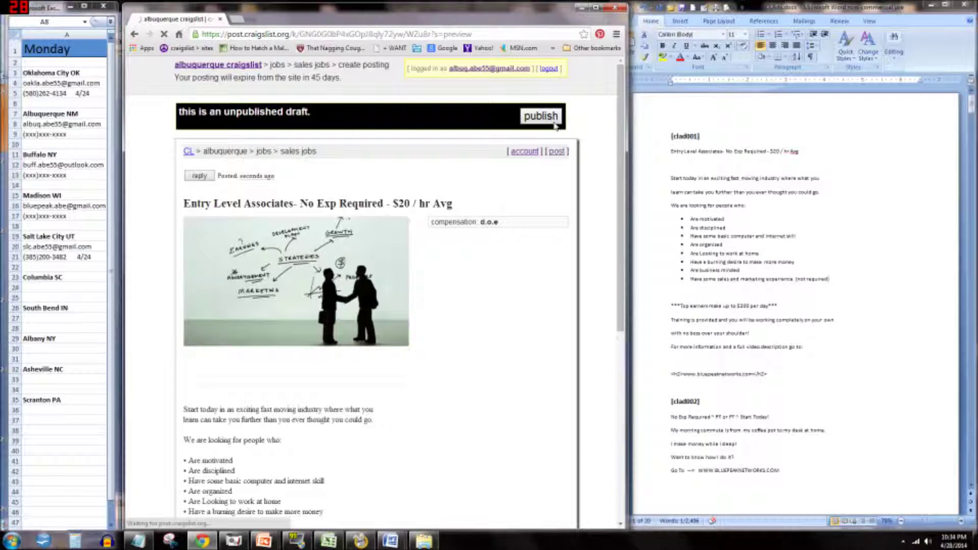
key("alt+Tab")
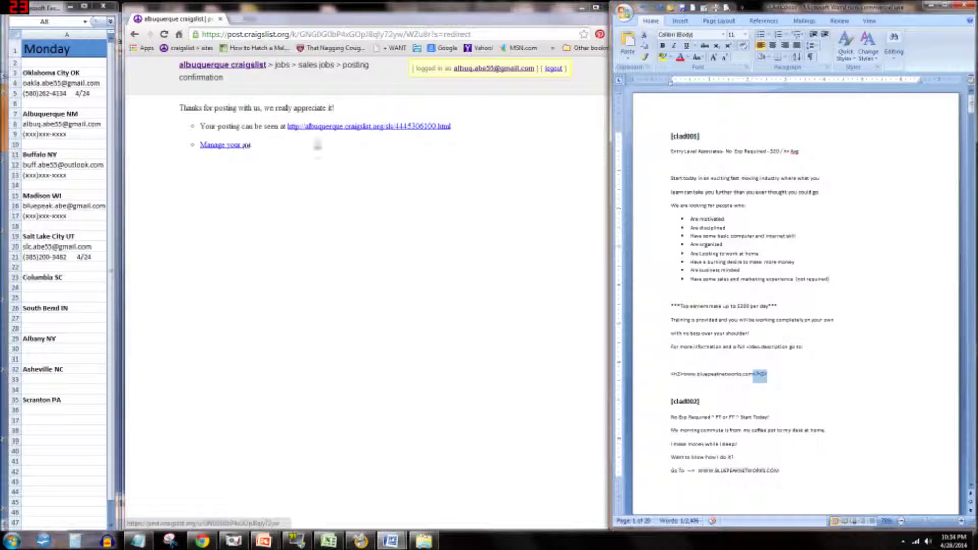
left_click(778, 306)
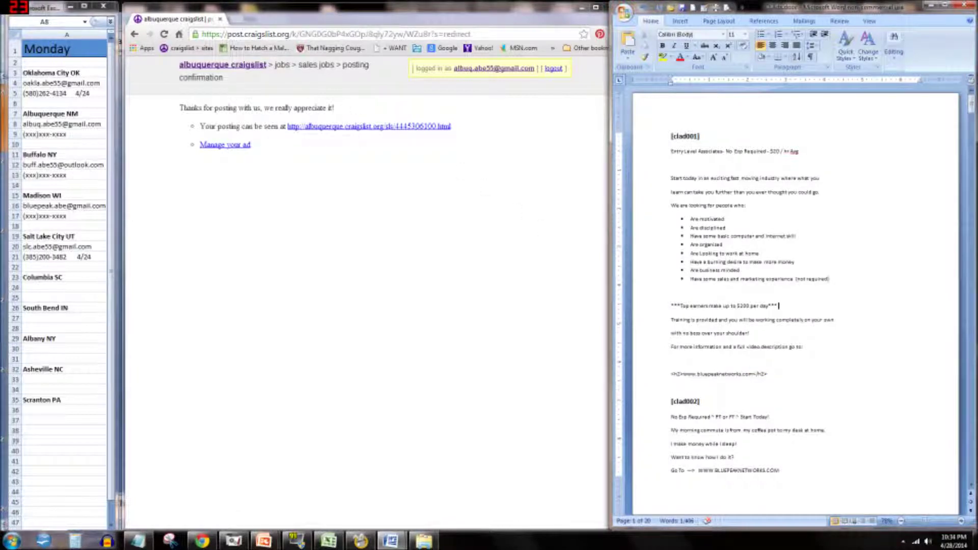
scroll(794, 306, "down", 2)
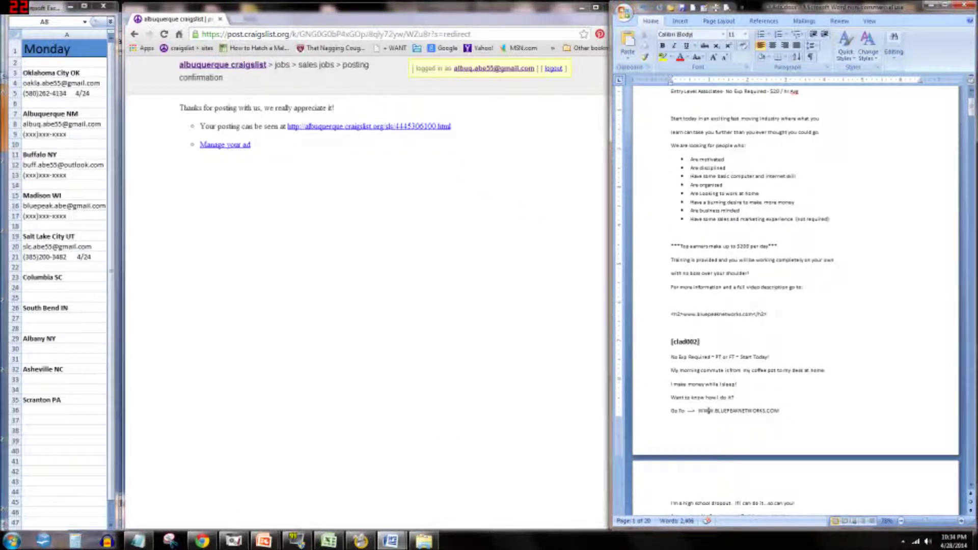
scroll(794, 305, "down", 4)
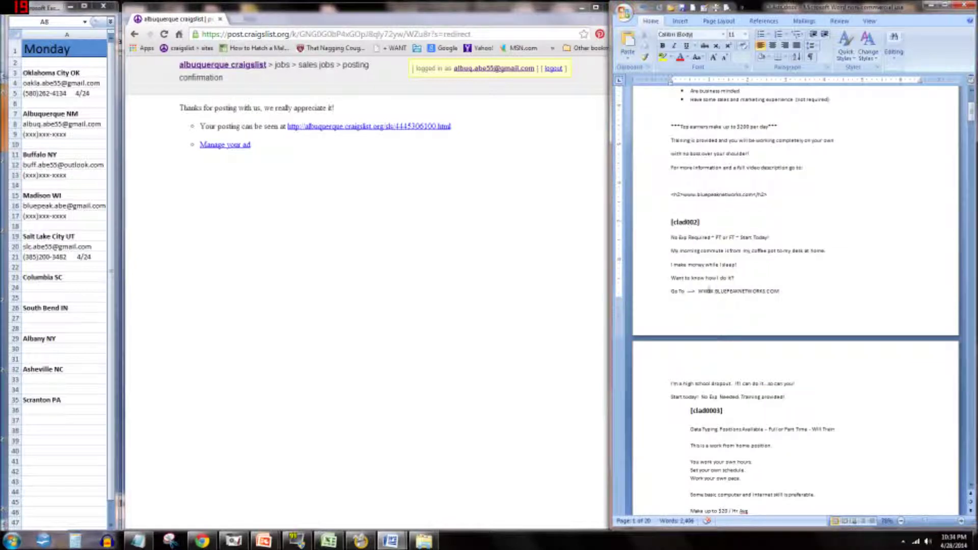
scroll(710, 288, "down", 15)
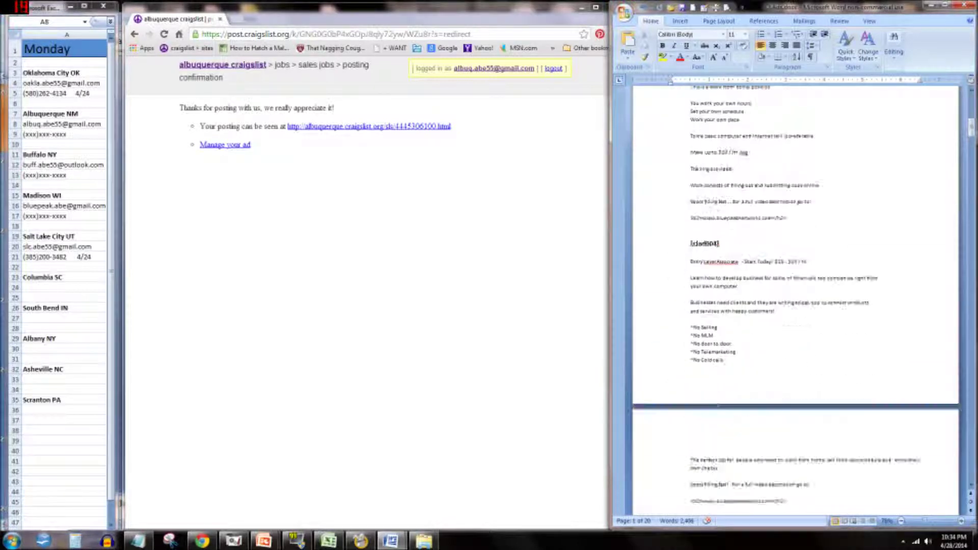
scroll(697, 281, "down", 12)
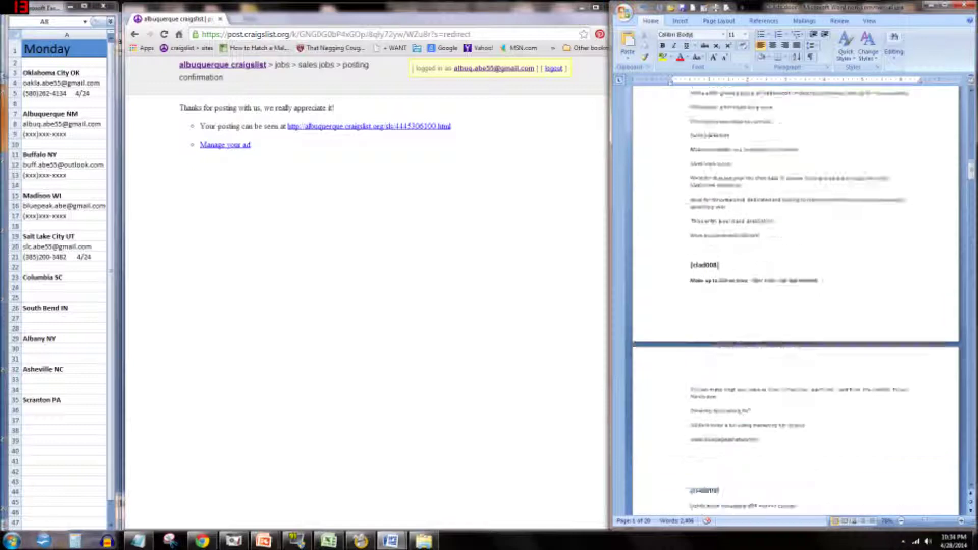
scroll(794, 305, "down", 12)
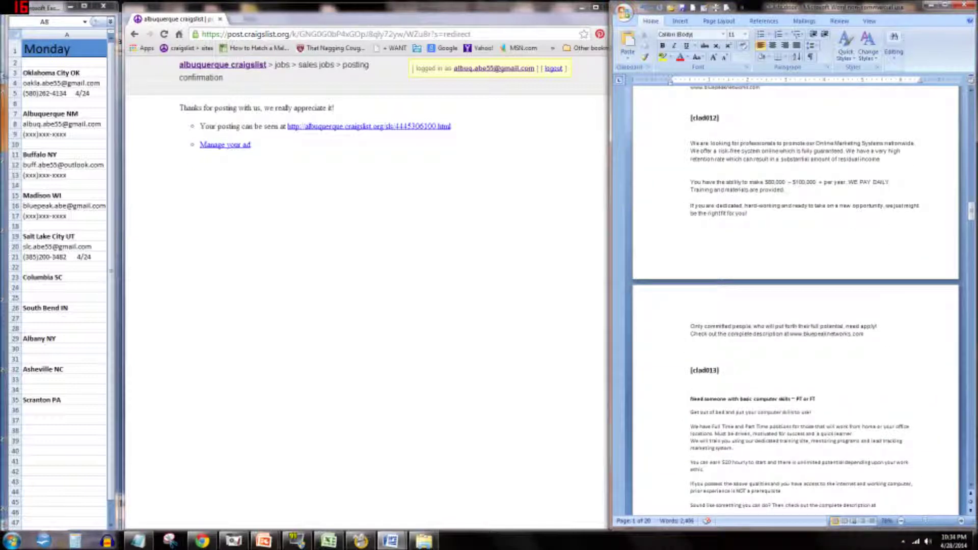
scroll(794, 306, "down", 12)
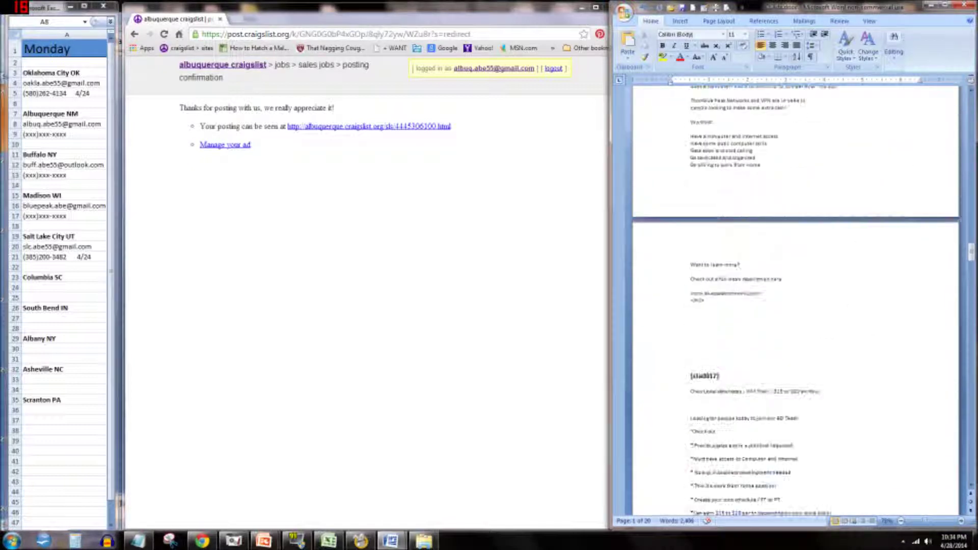
scroll(795, 306, "down", 12)
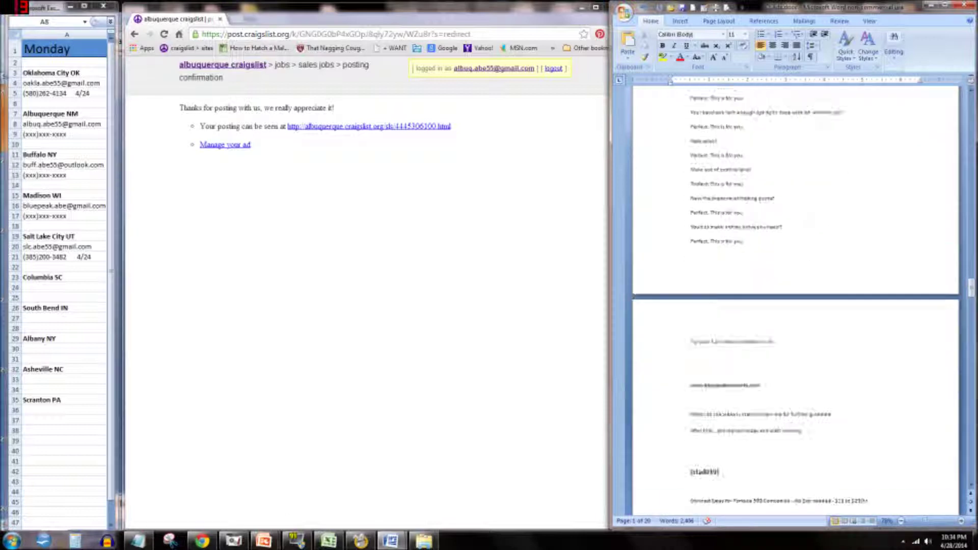
scroll(794, 305, "down", 8)
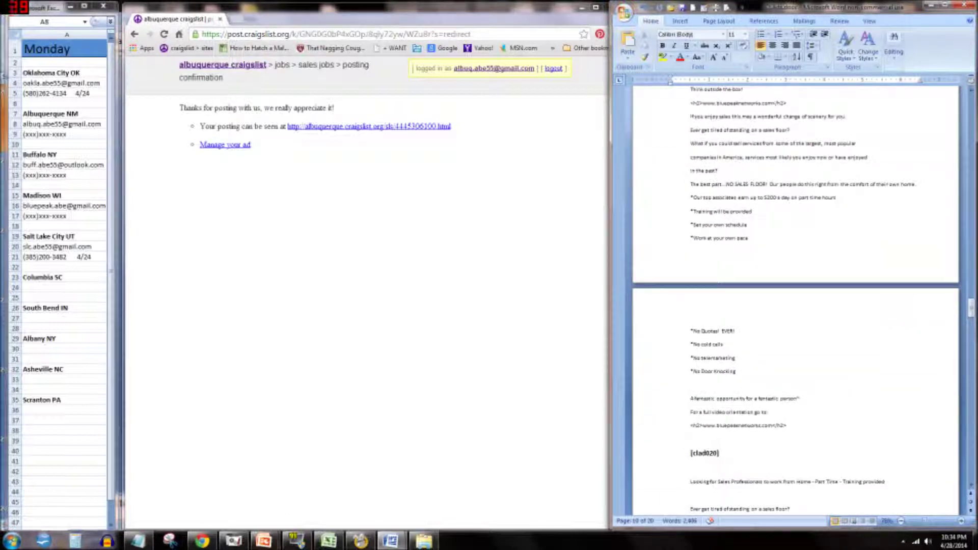
scroll(795, 306, "down", 3)
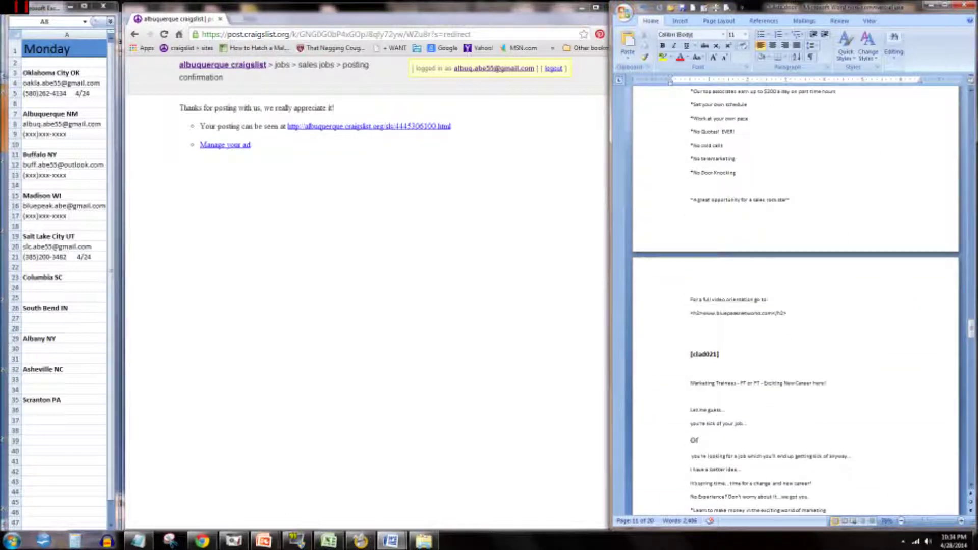
scroll(794, 305, "down", 10)
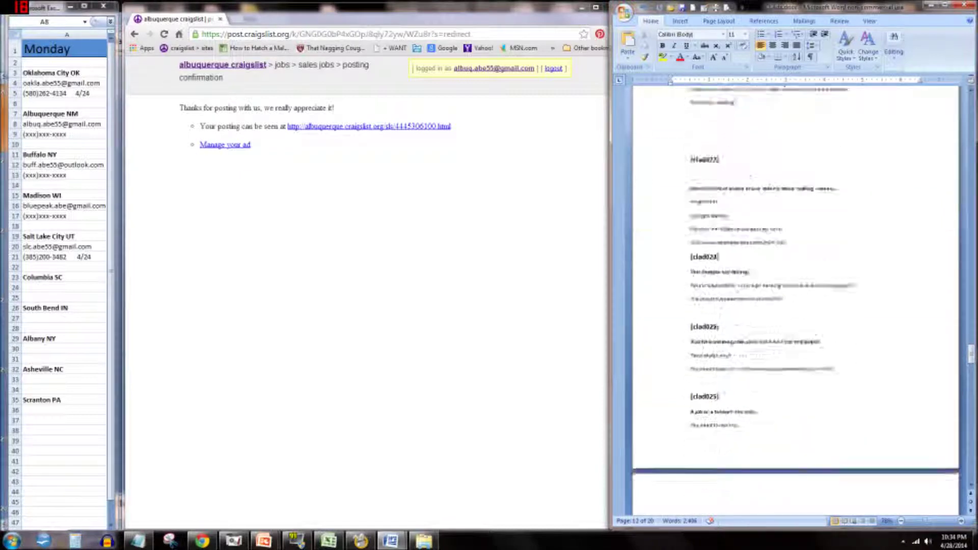
scroll(794, 306, "down", 15)
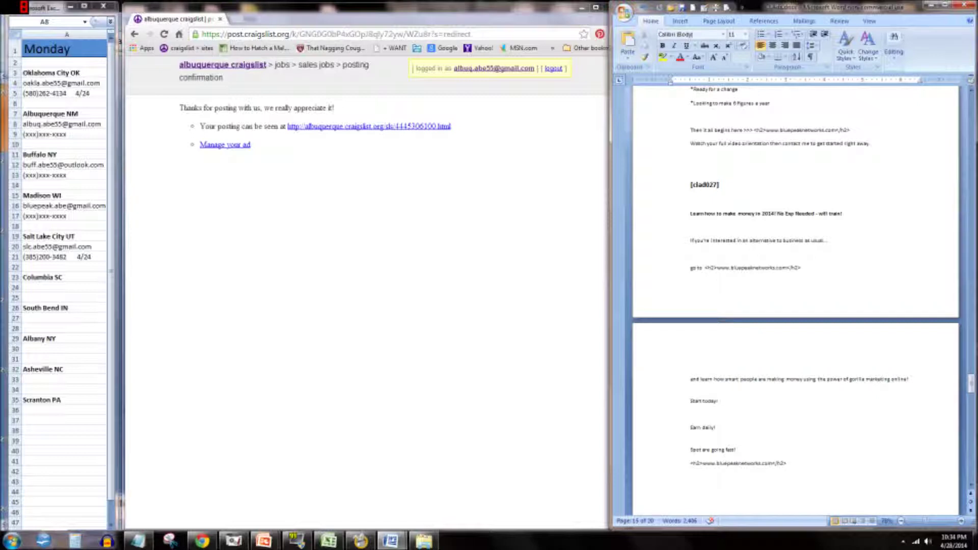
scroll(794, 306, "down", 6)
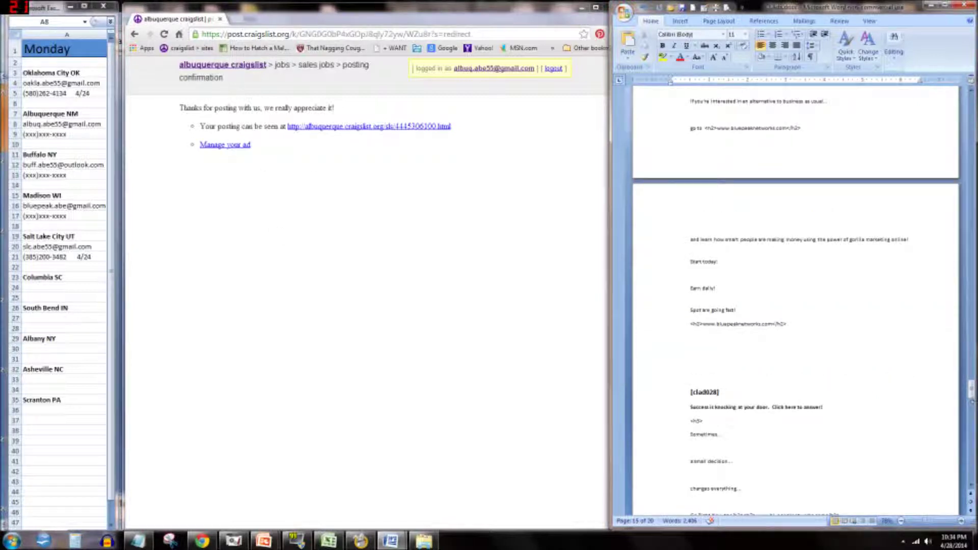
left_click_drag(971, 387, 970, 104)
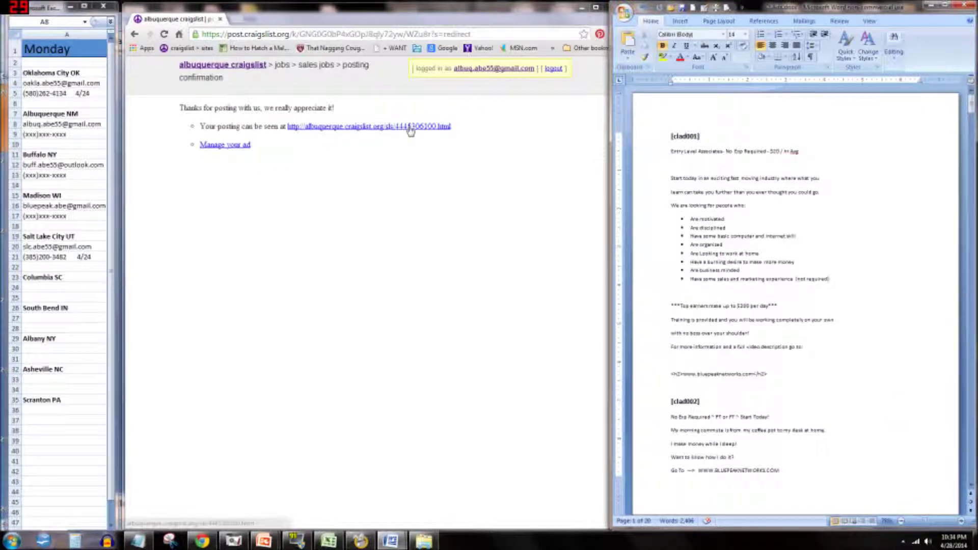
Open the Albuquerque account's active postings list, then log out of Craigslist
left_click(493, 70)
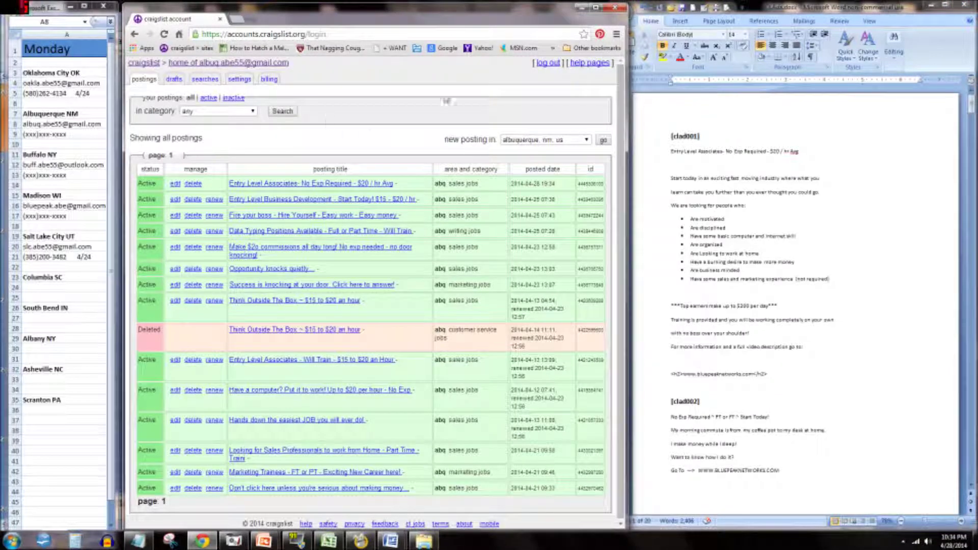
left_click(553, 65)
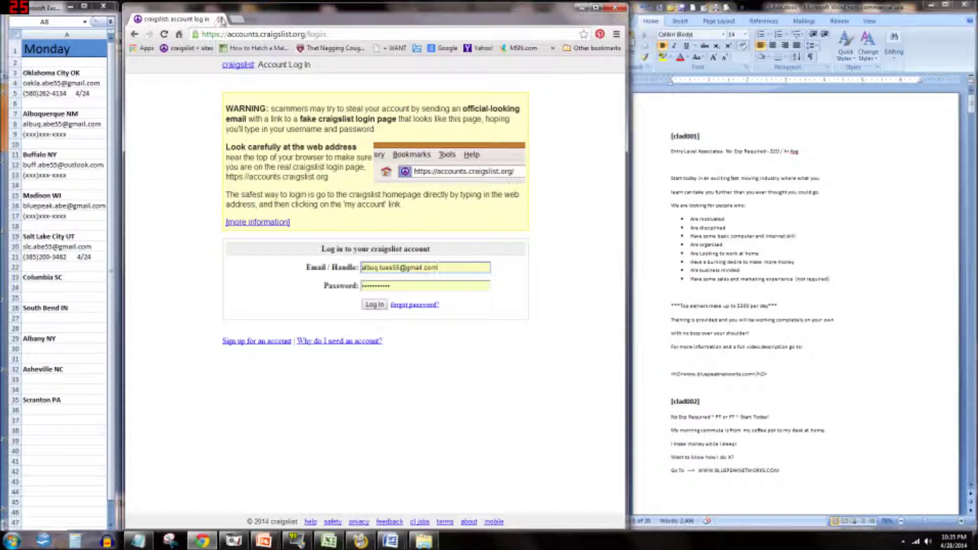
Close the browser and minimize the ad document and presentation to reveal the desktop
left_click(221, 19)
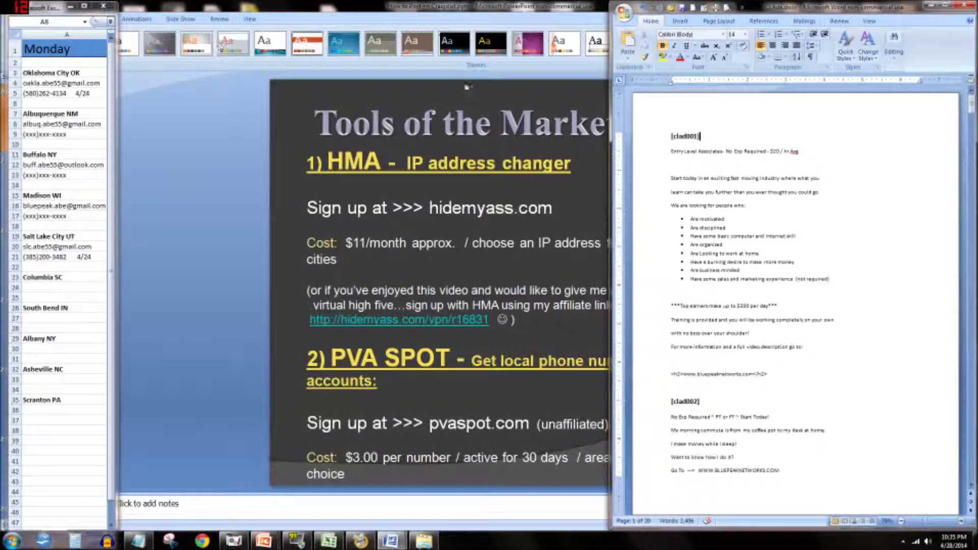
left_click(700, 136)
left_click(940, 7)
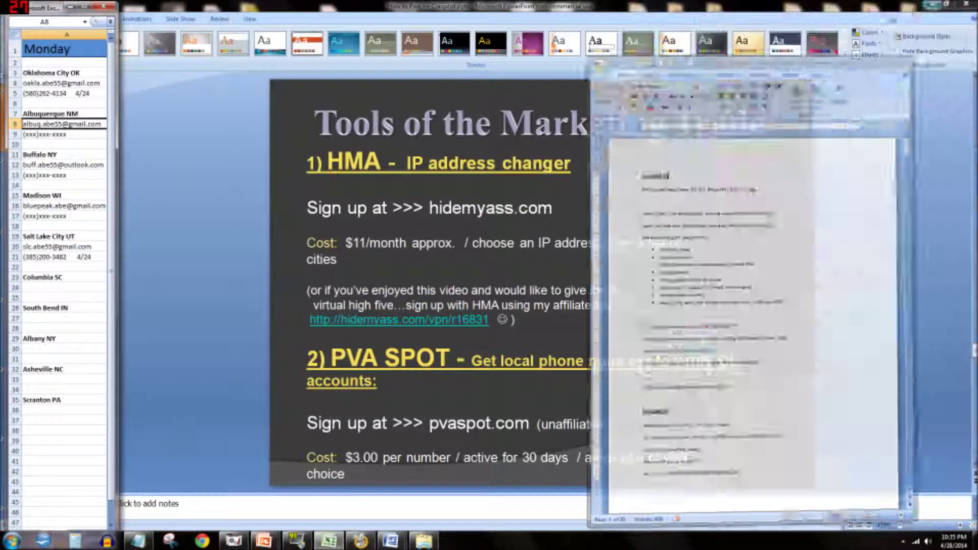
left_click(935, 6)
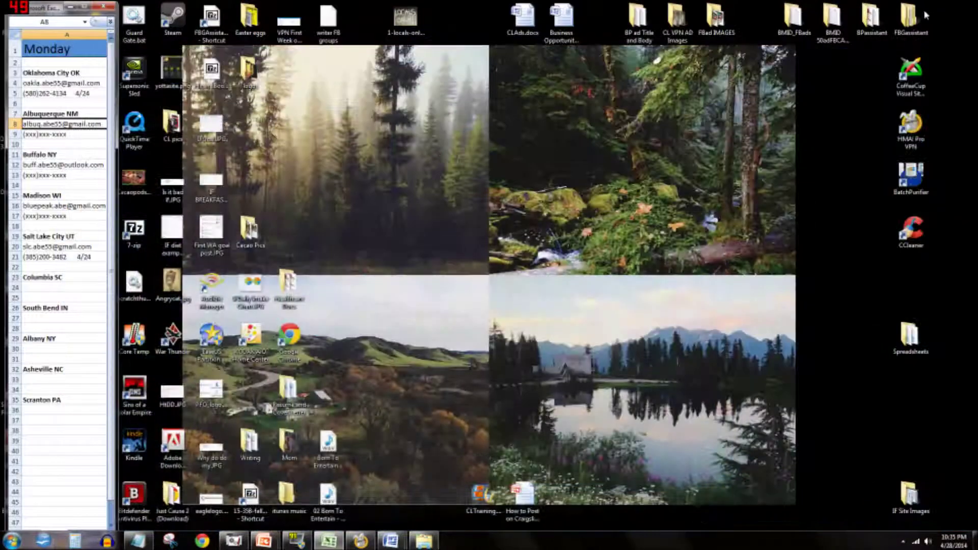
Disconnect HMA! Pro VPN from its dashboard, close its window, and launch CCleaner
left_click(360, 540)
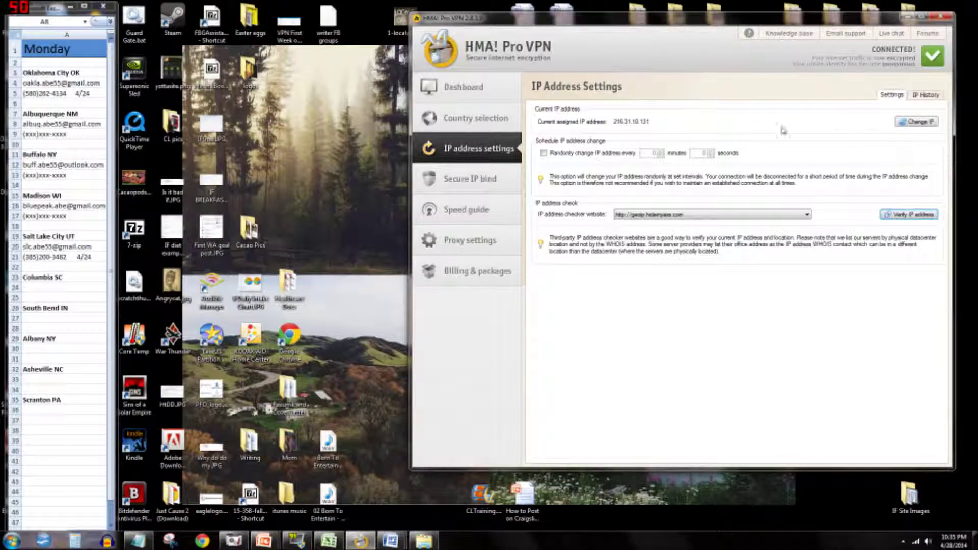
left_click(461, 87)
left_click(909, 121)
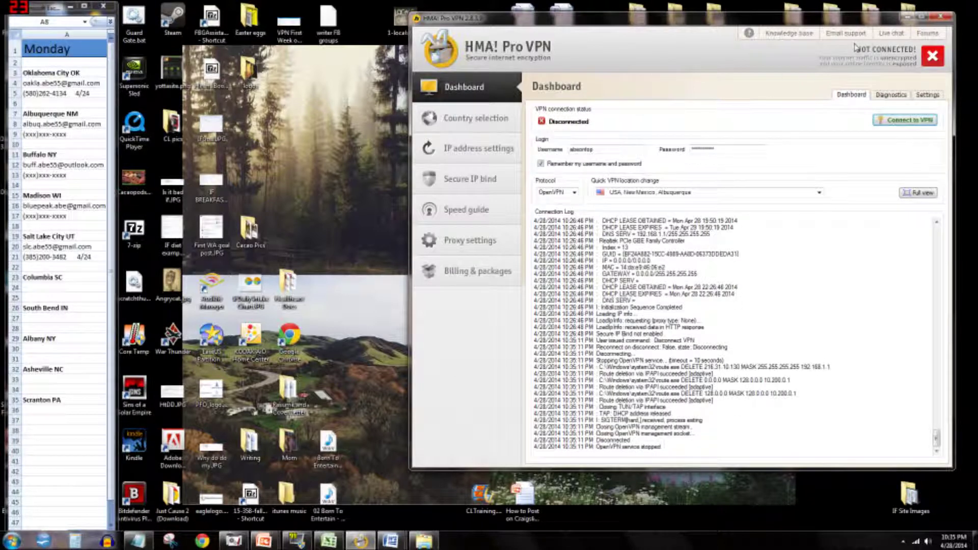
left_click(940, 18)
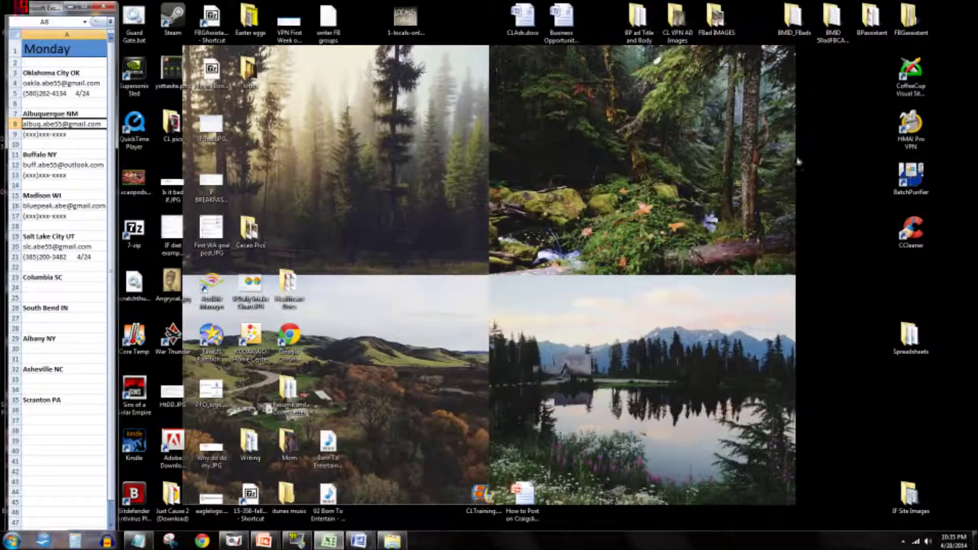
double_click(910, 232)
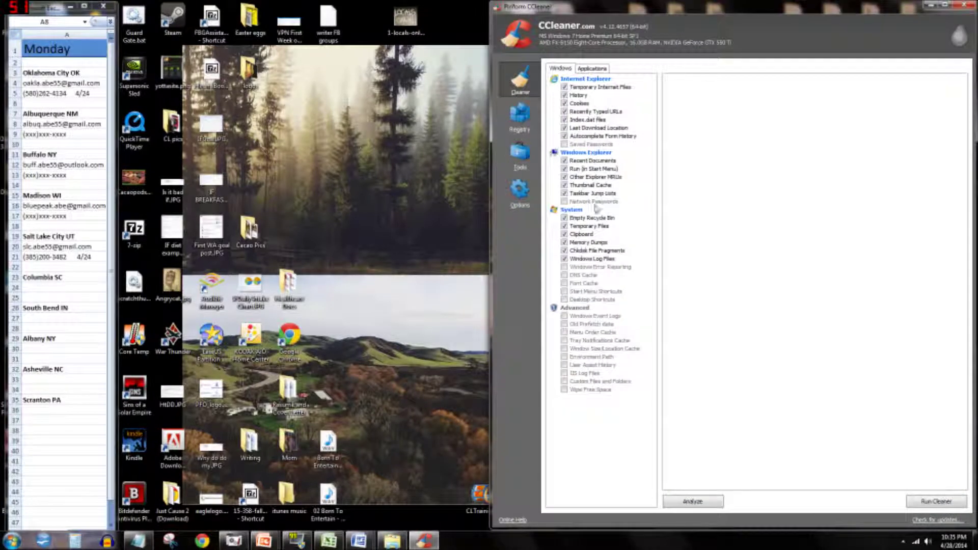
Run CCleaner and confirm deleting 8.43 MB of history, cookies and temp files, then close it
left_click(943, 505)
left_click(825, 256)
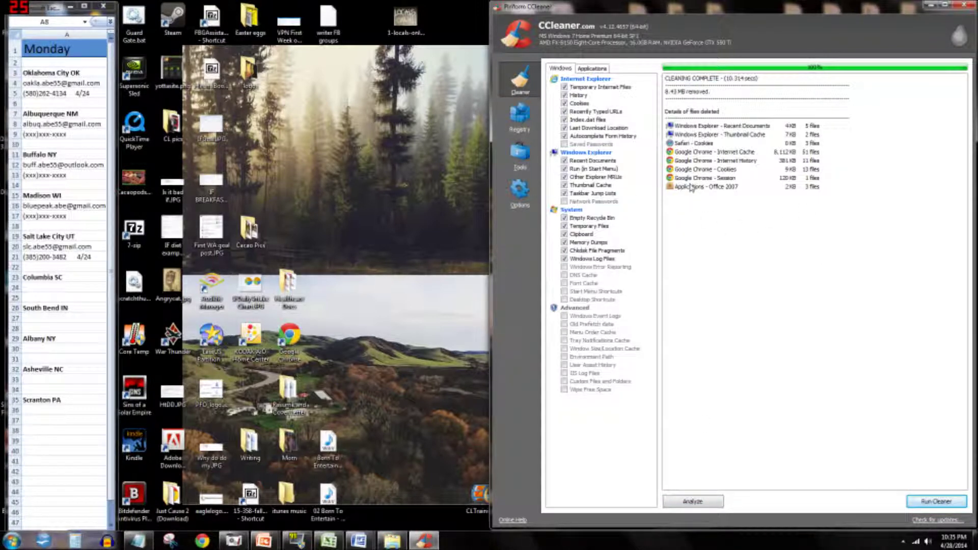
left_click(963, 6)
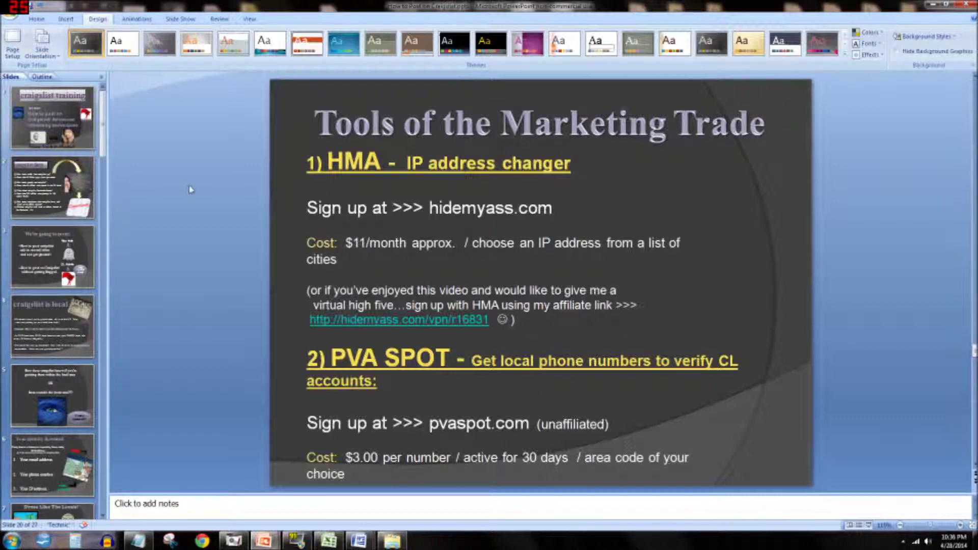
In a new Chrome tab, open Gmail from Google and switch to the second signed-in account
left_click(202, 541)
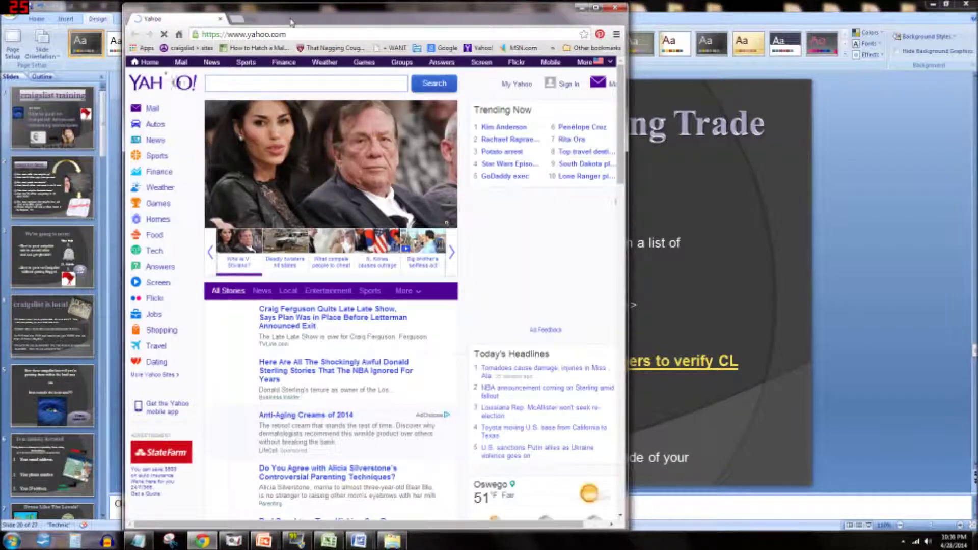
left_click(237, 20)
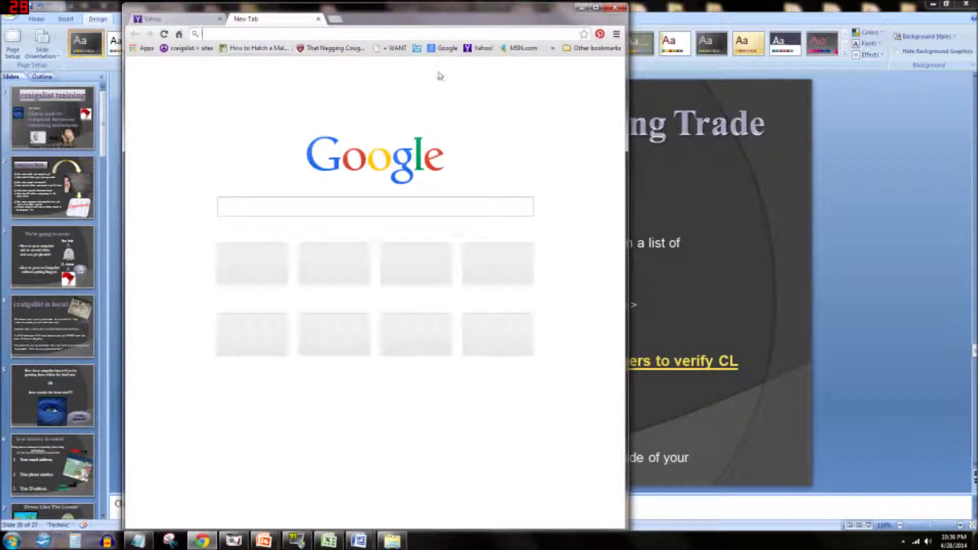
left_click(178, 36)
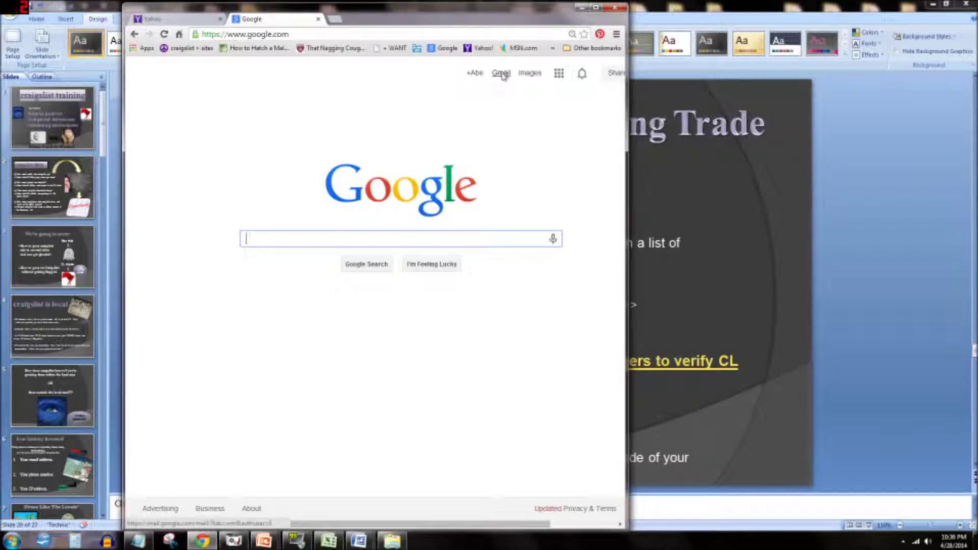
left_click(502, 73)
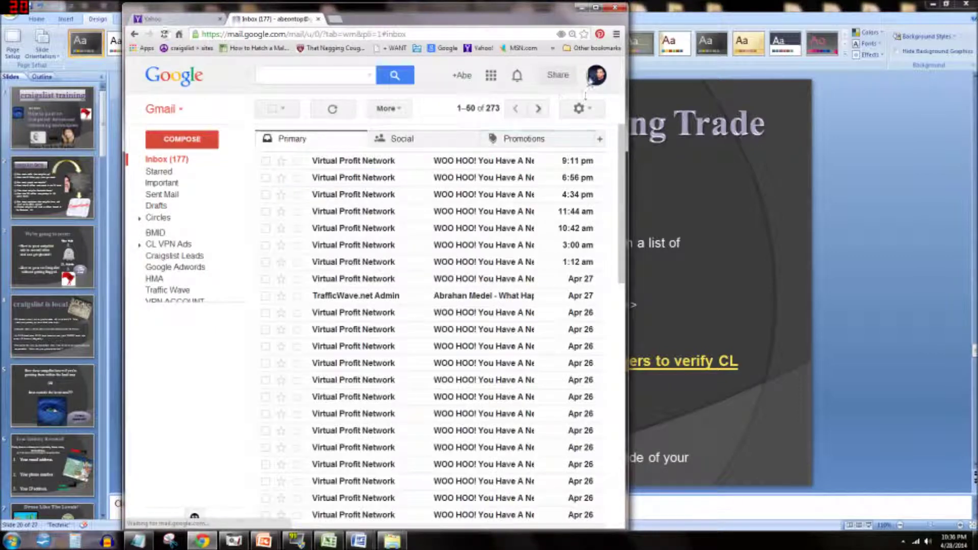
left_click(592, 81)
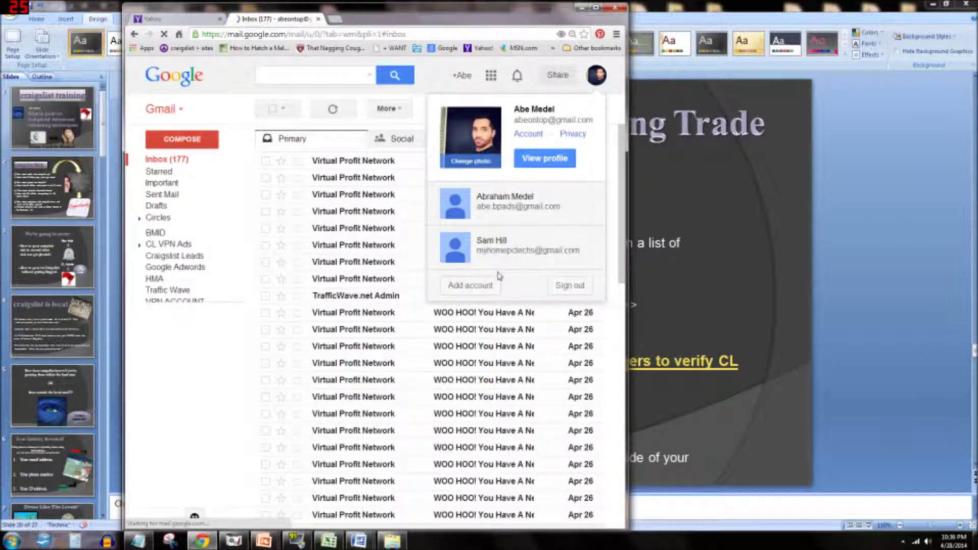
left_click(503, 198)
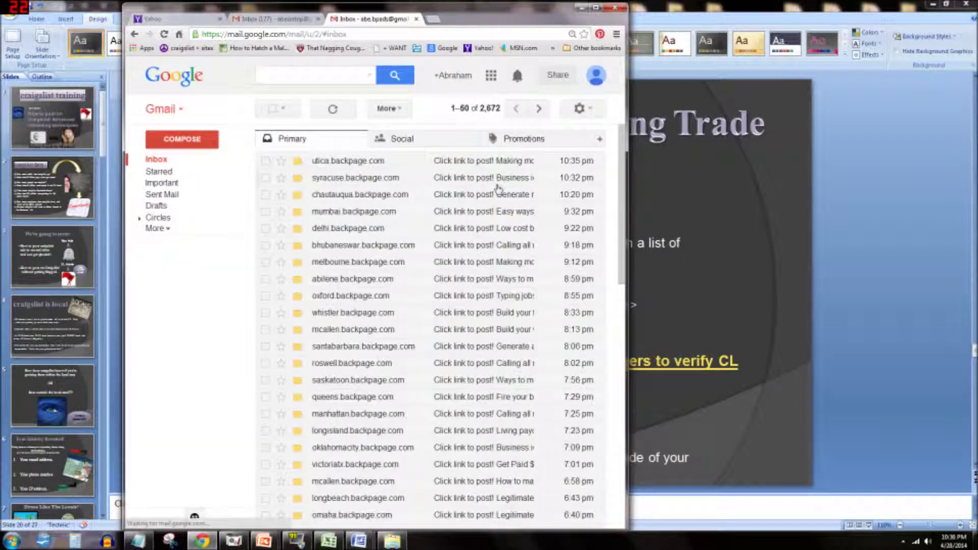
Maximize Chrome and scroll through the first page of backpage posting-confirmation emails
left_click(594, 9)
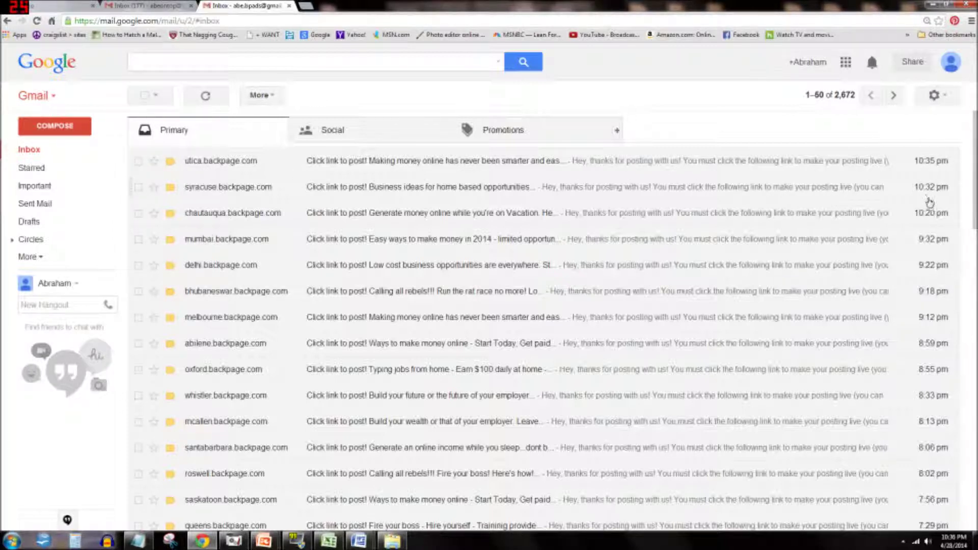
scroll(974, 160, "down", 1)
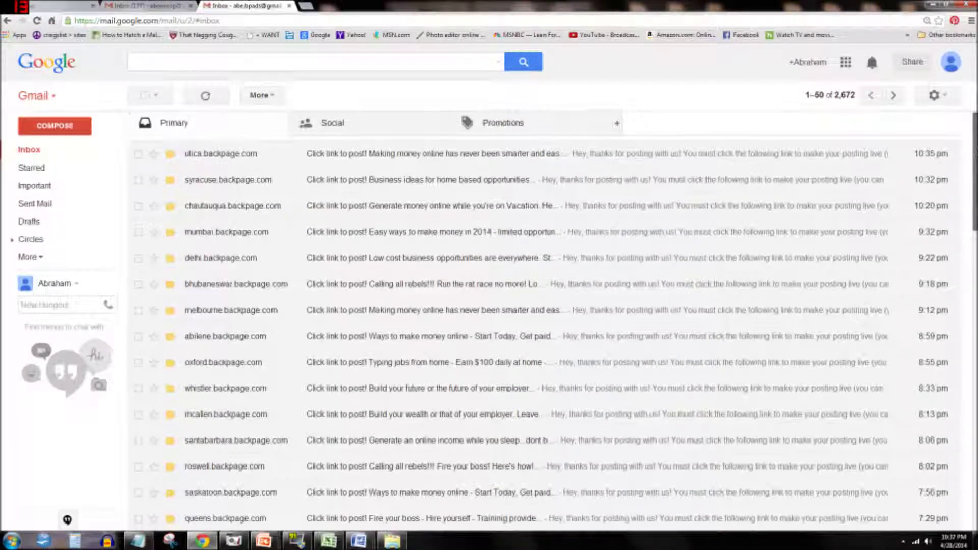
scroll(944, 163, "down", 1)
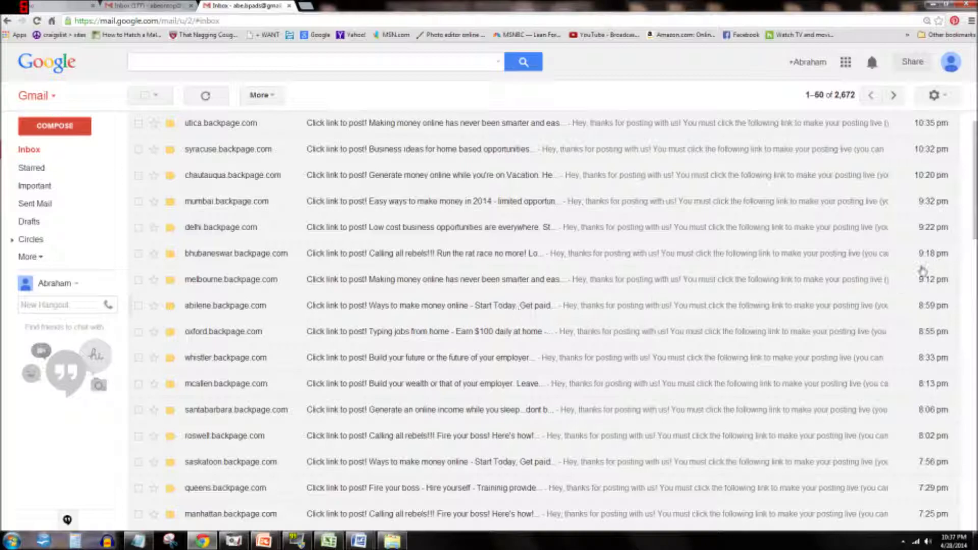
scroll(973, 203, "down", 3)
scroll(974, 204, "down", 15)
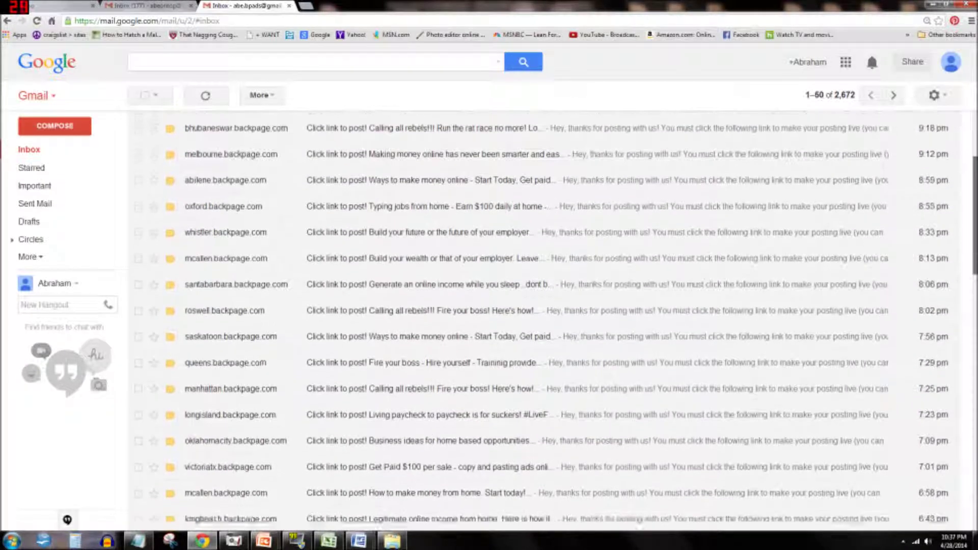
scroll(971, 454, "down", 10)
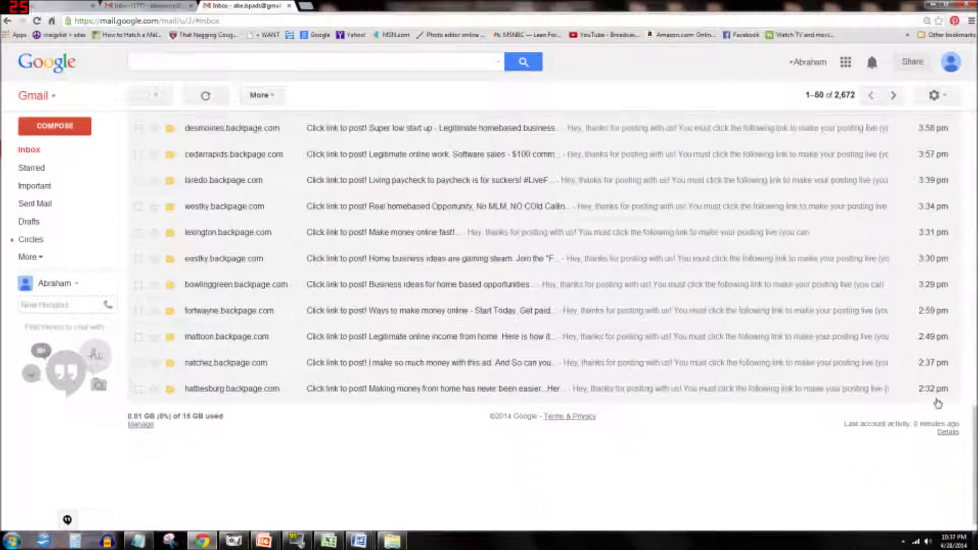
scroll(914, 386, "up", 4)
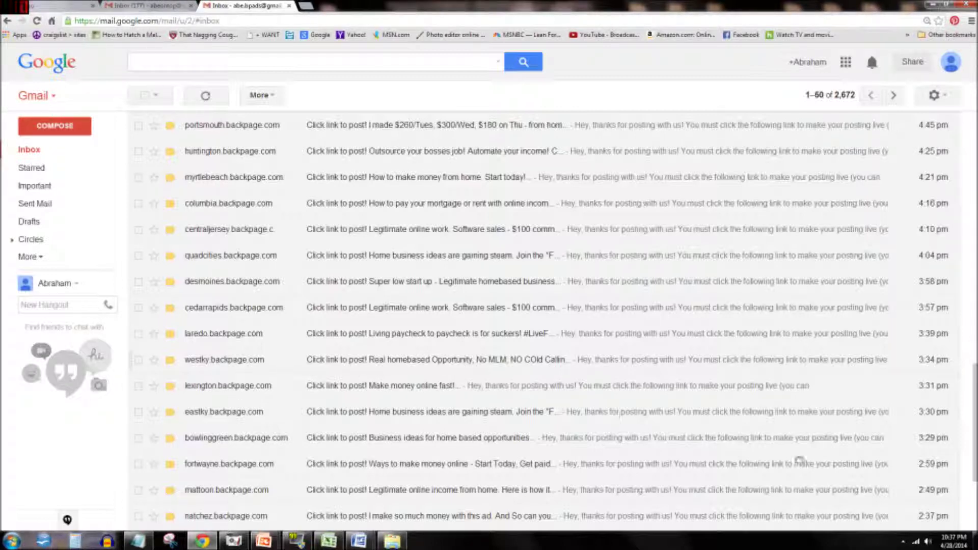
scroll(939, 458, "down", 4)
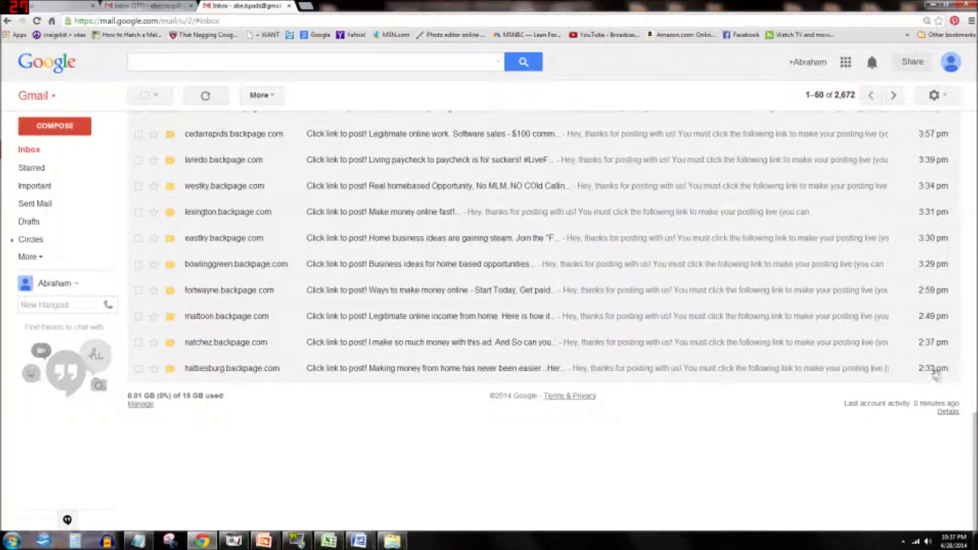
scroll(810, 239, "up", 6)
Browse older messages 51–100, glance at the first account's tab, then minimize Chrome
left_click(893, 95)
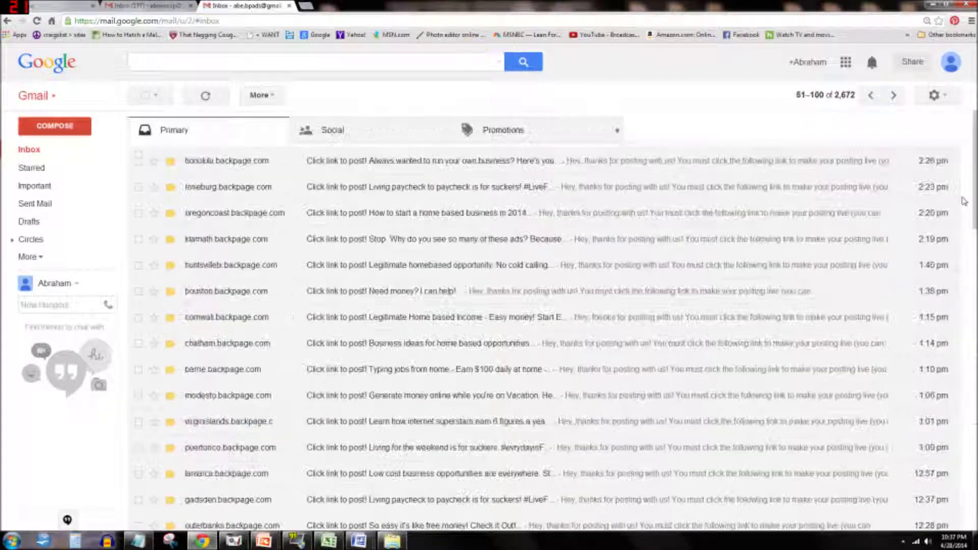
scroll(923, 343, "down", 3)
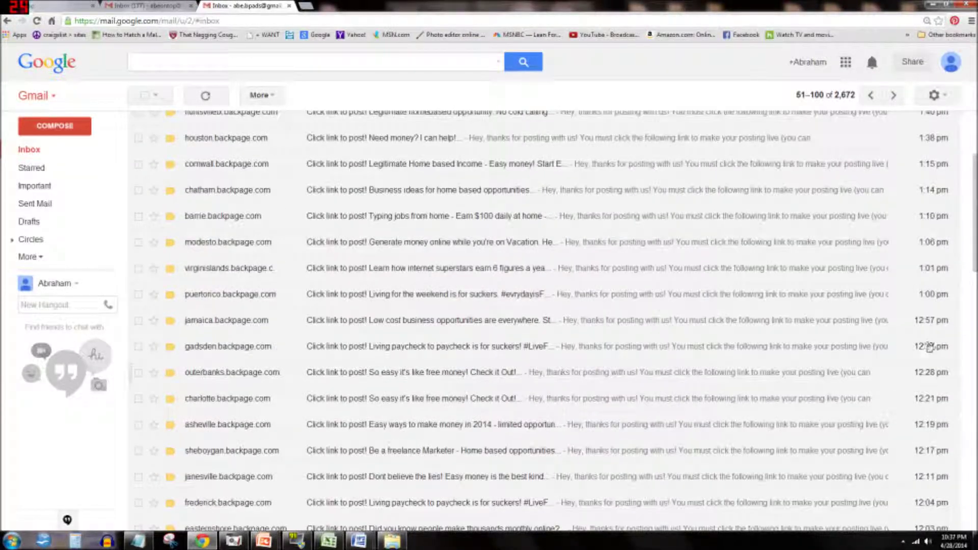
scroll(928, 405, "down", 10)
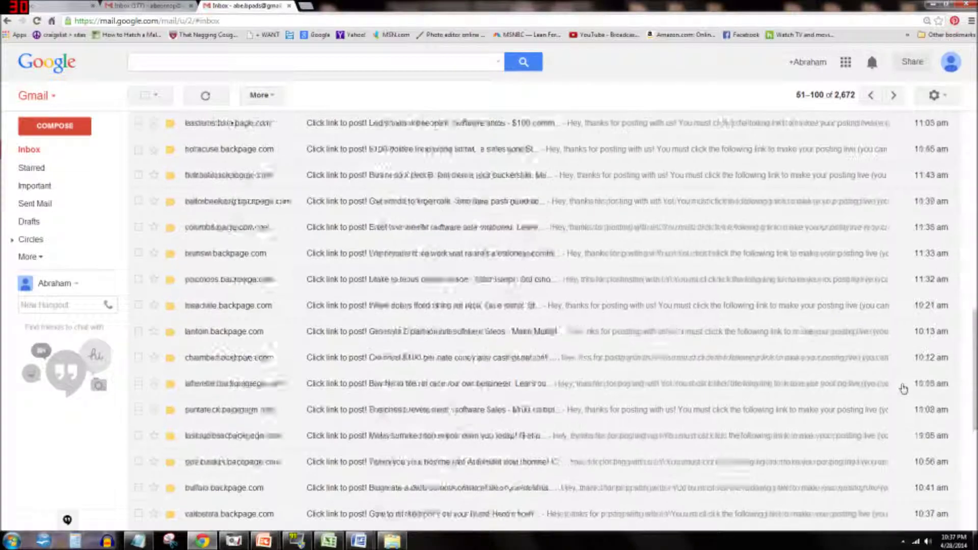
scroll(903, 388, "down", 4)
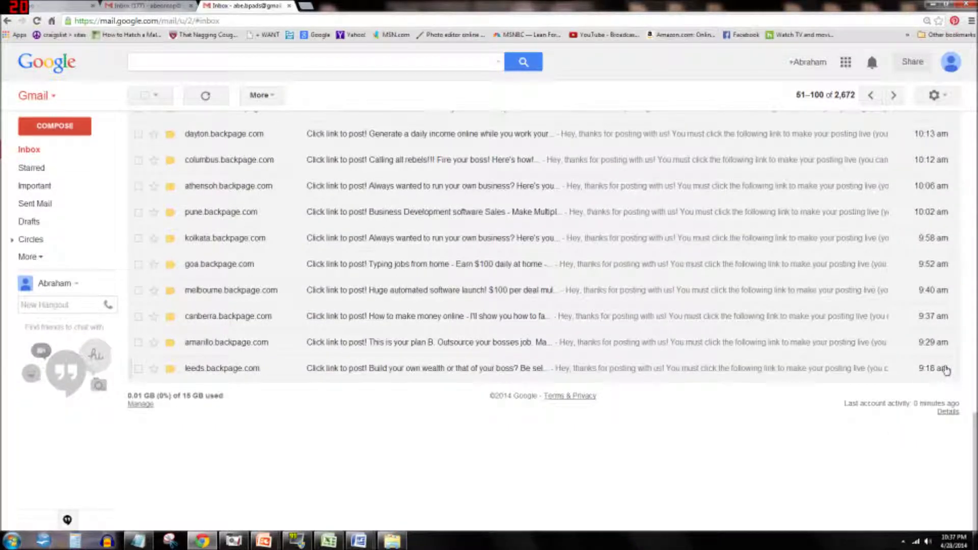
scroll(945, 371, "up", 10)
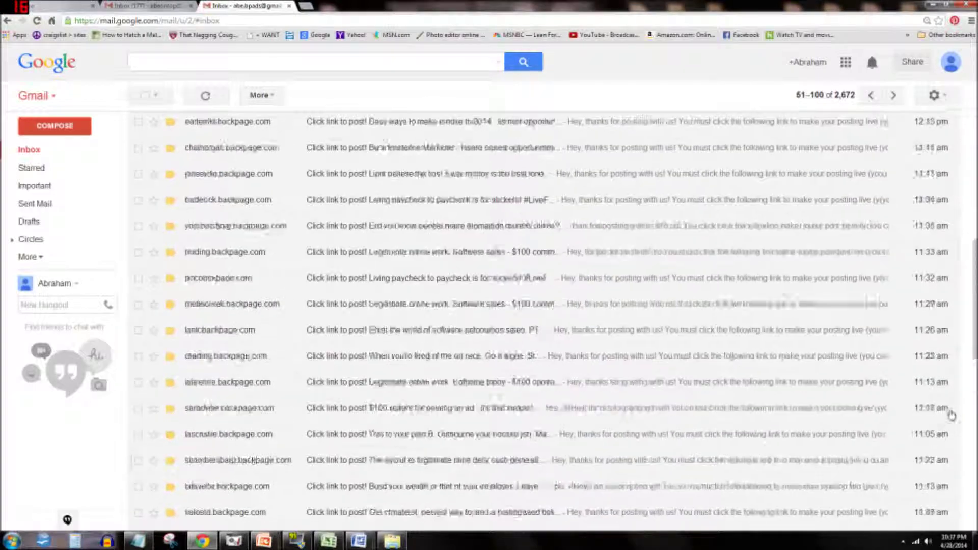
scroll(950, 415, "up", 5)
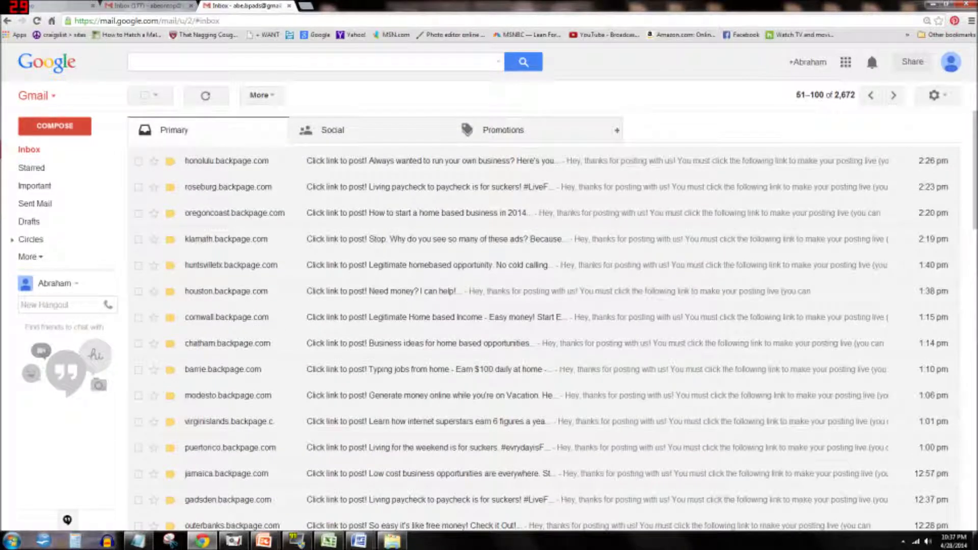
left_click(148, 5)
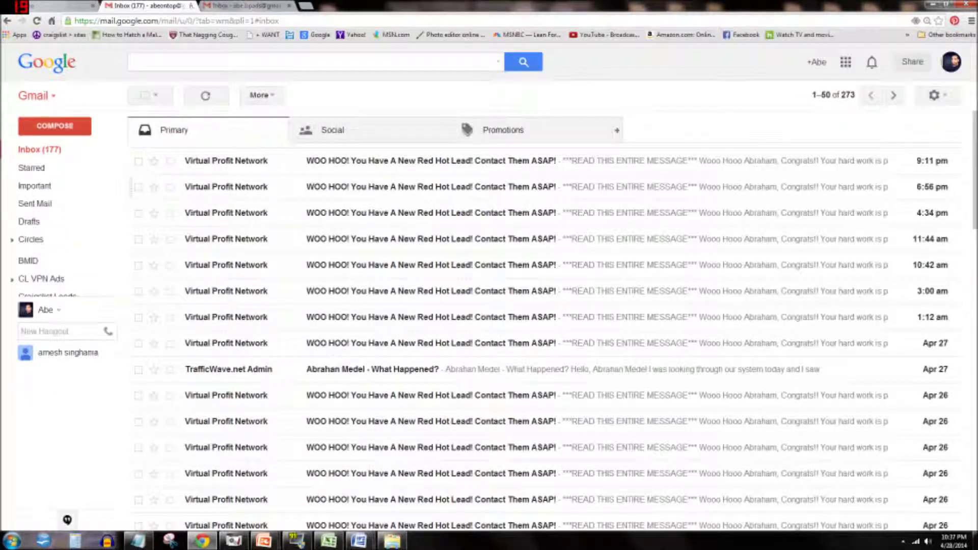
left_click(226, 8)
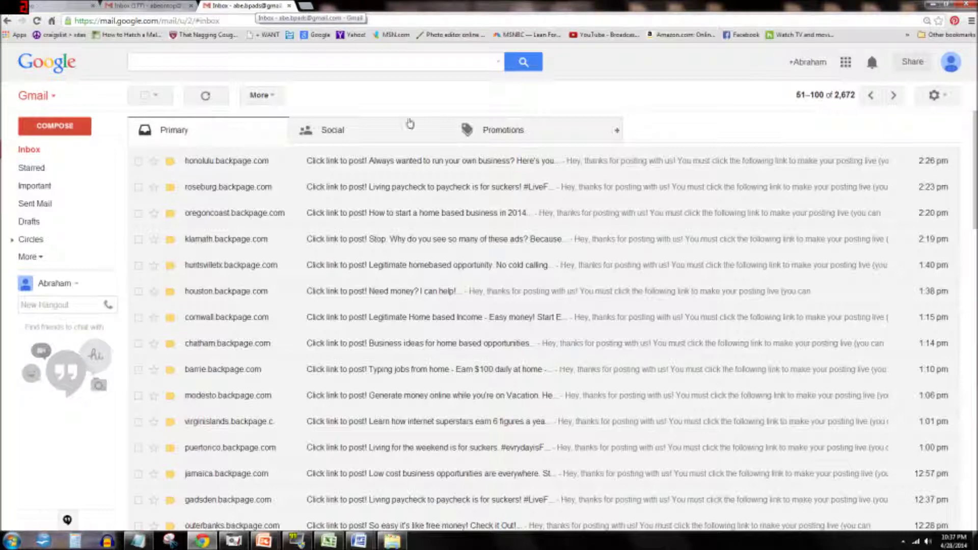
left_click(930, 6)
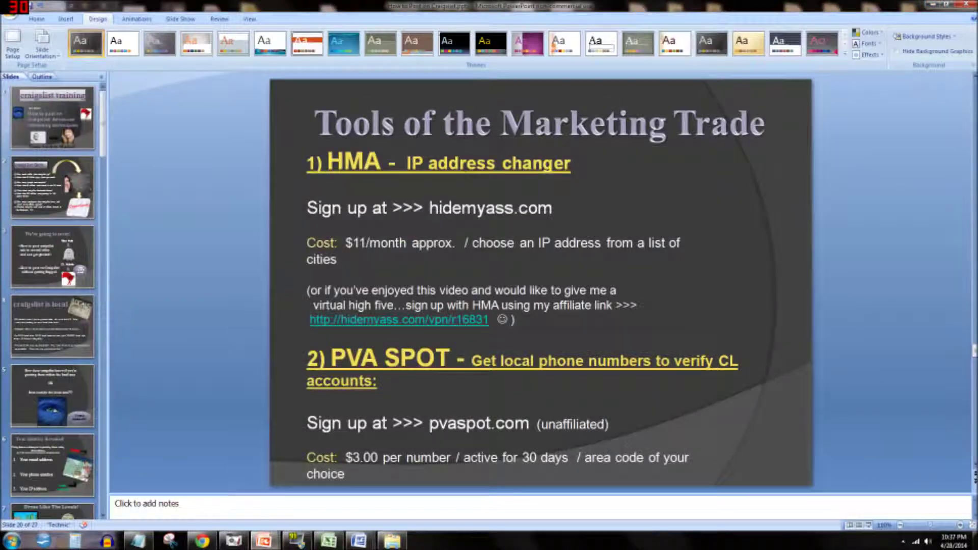